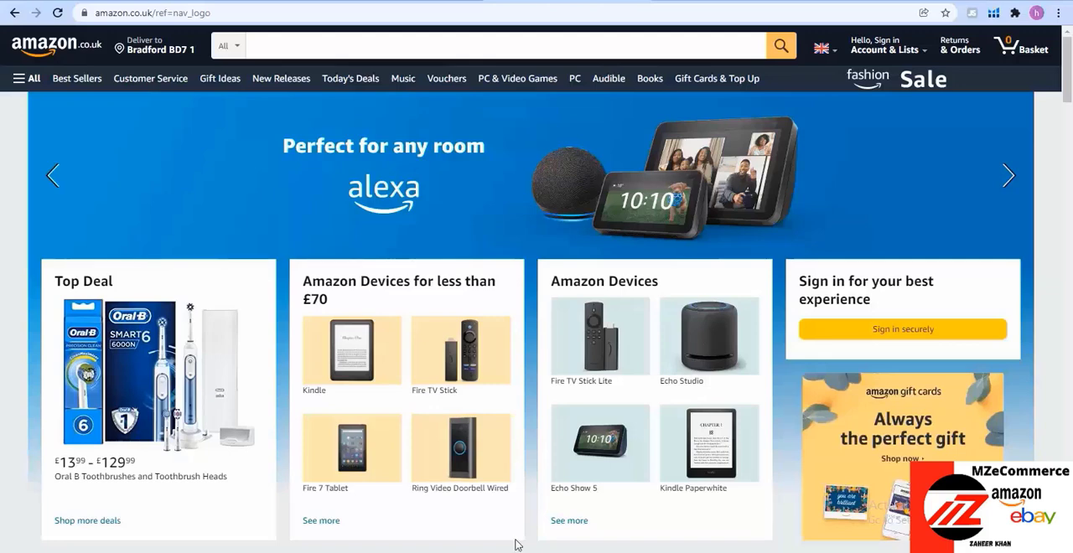
Search Amazon.co.uk for "magnetic spirit level"
click(396, 42)
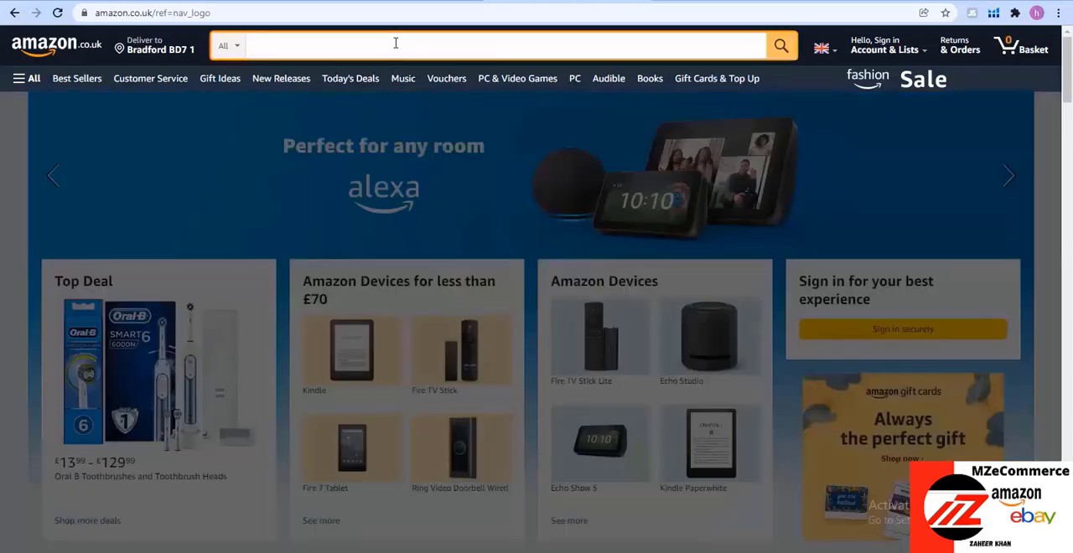
text(Magneti)
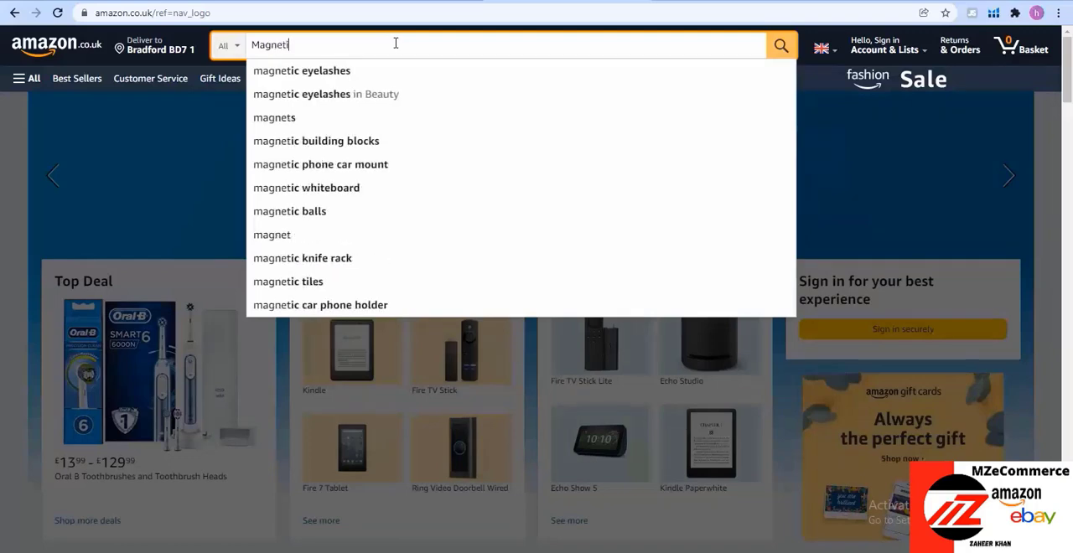
text(c Sp)
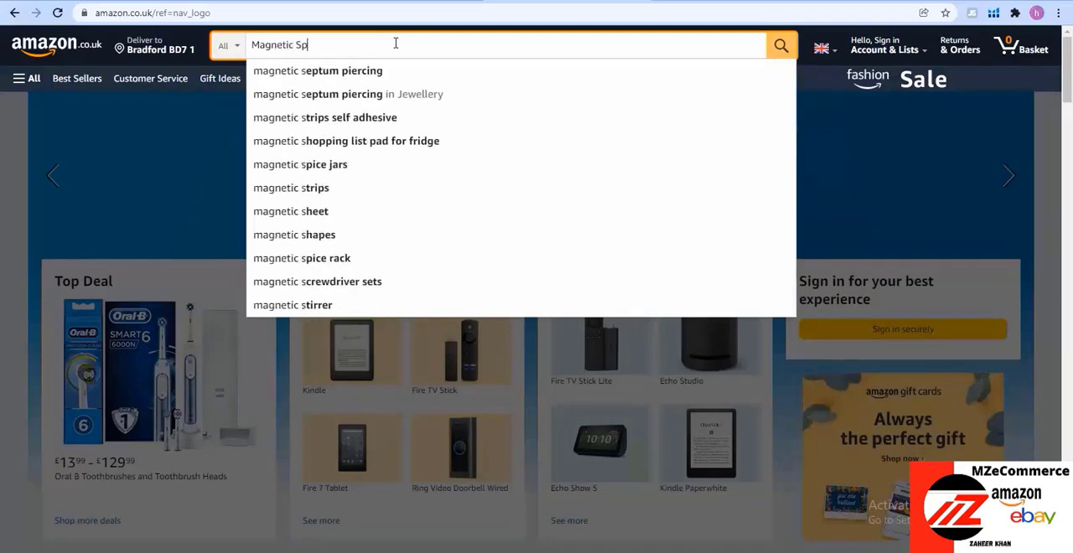
text(irit)
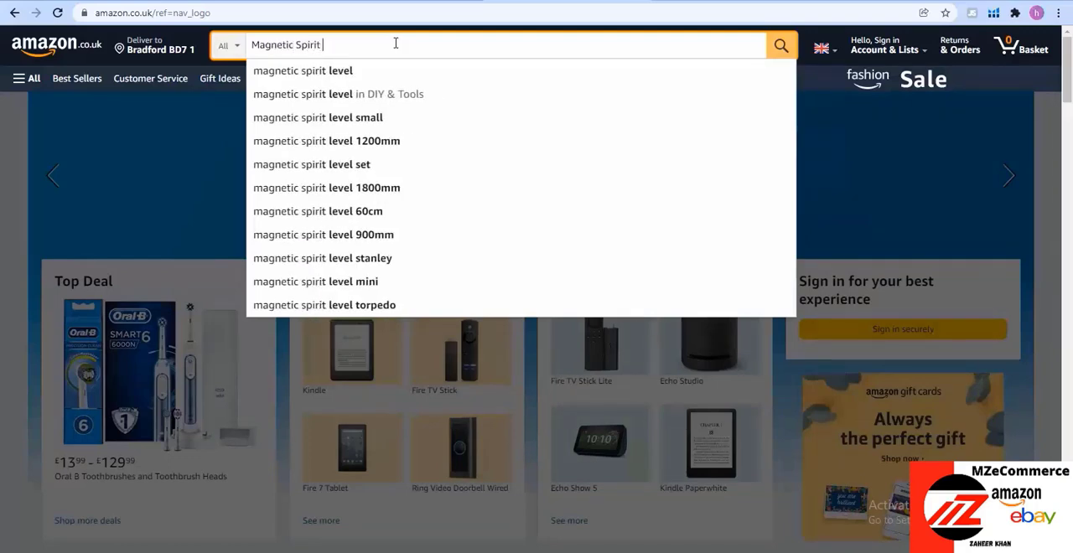
click(376, 70)
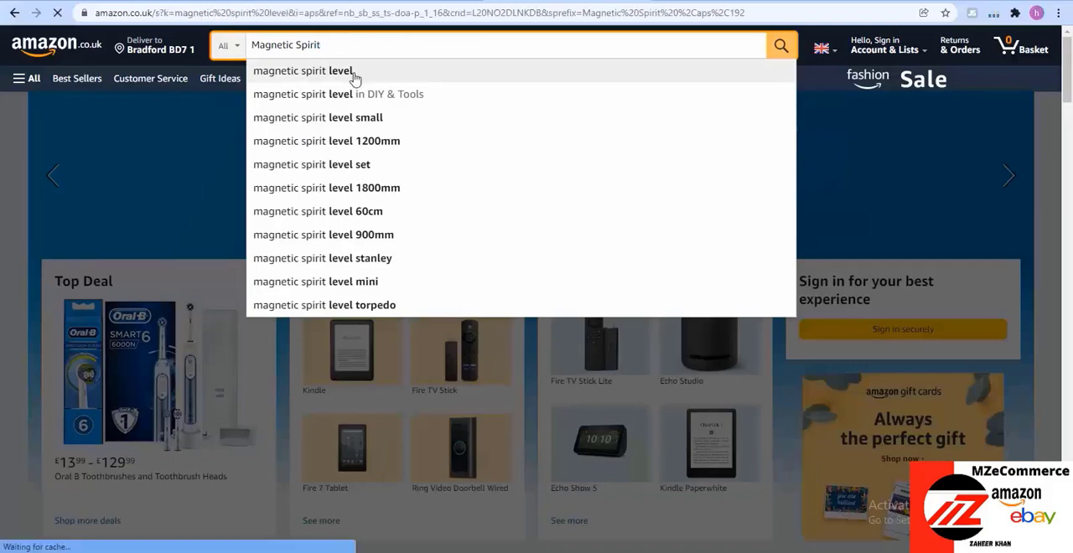
Examine the magnetic spirit level results, comparing their sales ranks, seller counts, fulfillment types, ratings and prices
scroll(481, 411, down, 4)
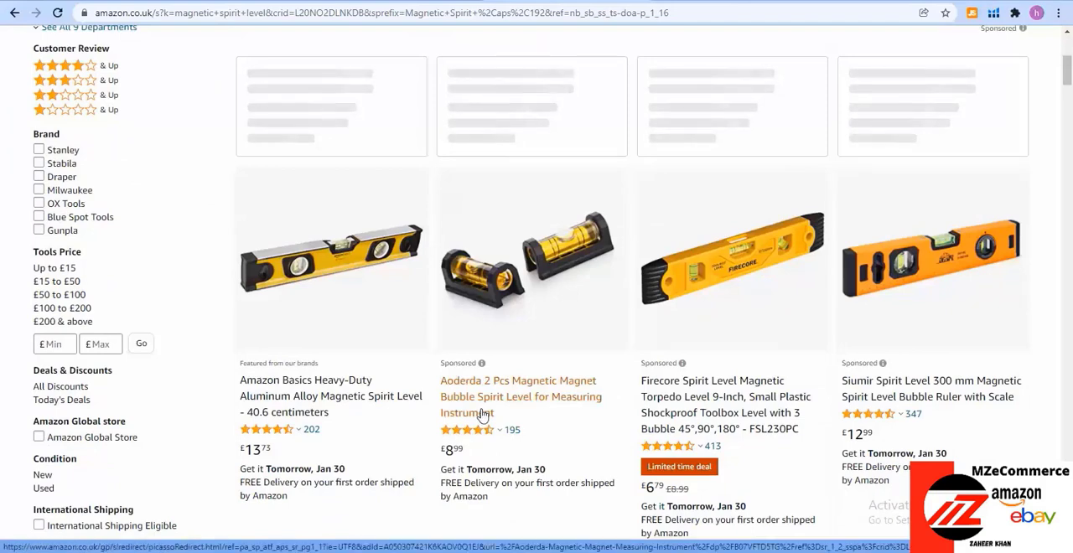
scroll(483, 413, down, 3)
scroll(483, 414, down, 2)
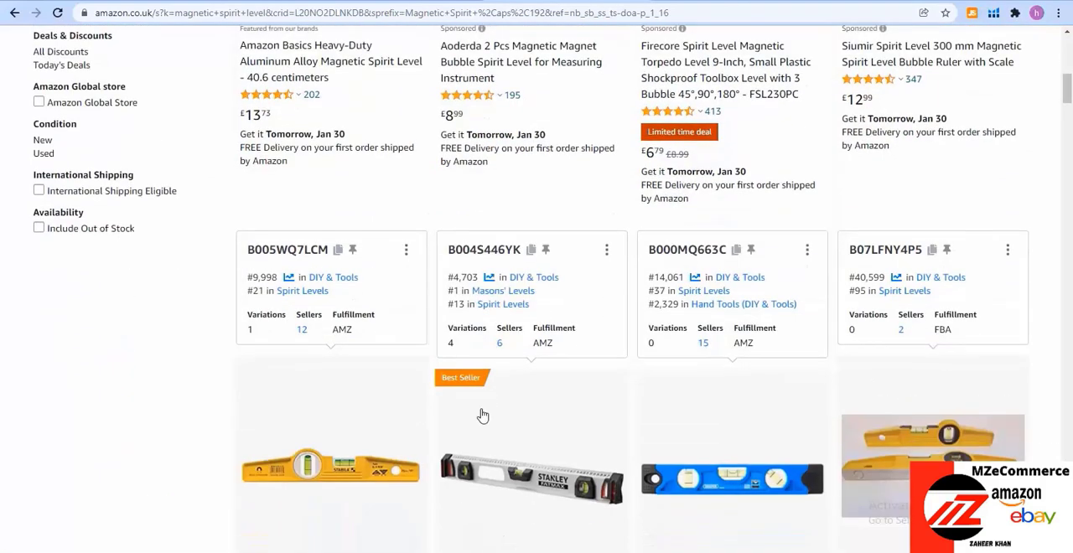
scroll(483, 415, down, 1)
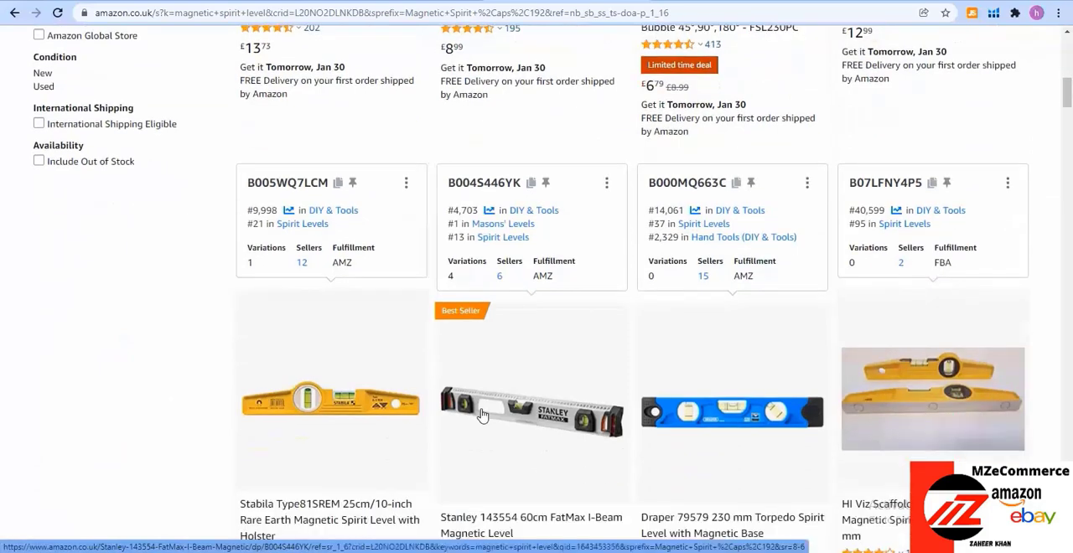
scroll(483, 414, down, 3)
scroll(483, 413, down, 1)
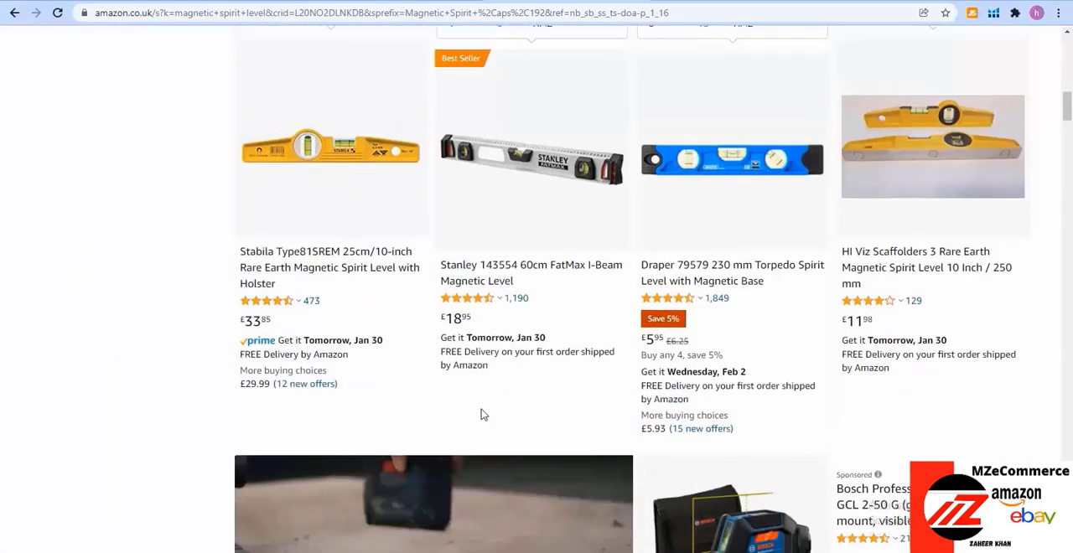
scroll(483, 415, up, 3)
scroll(483, 416, up, 6)
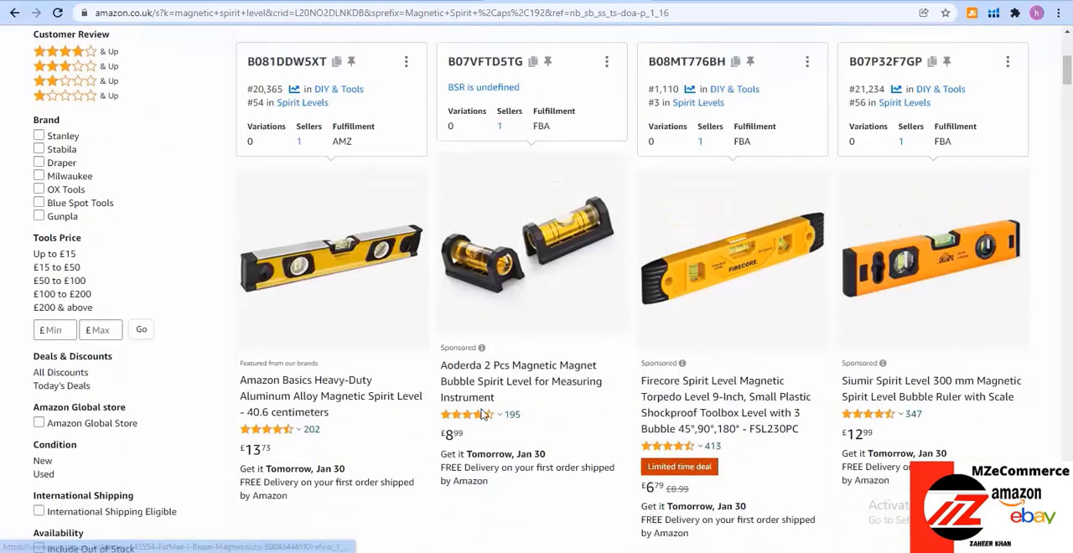
scroll(483, 416, up, 3)
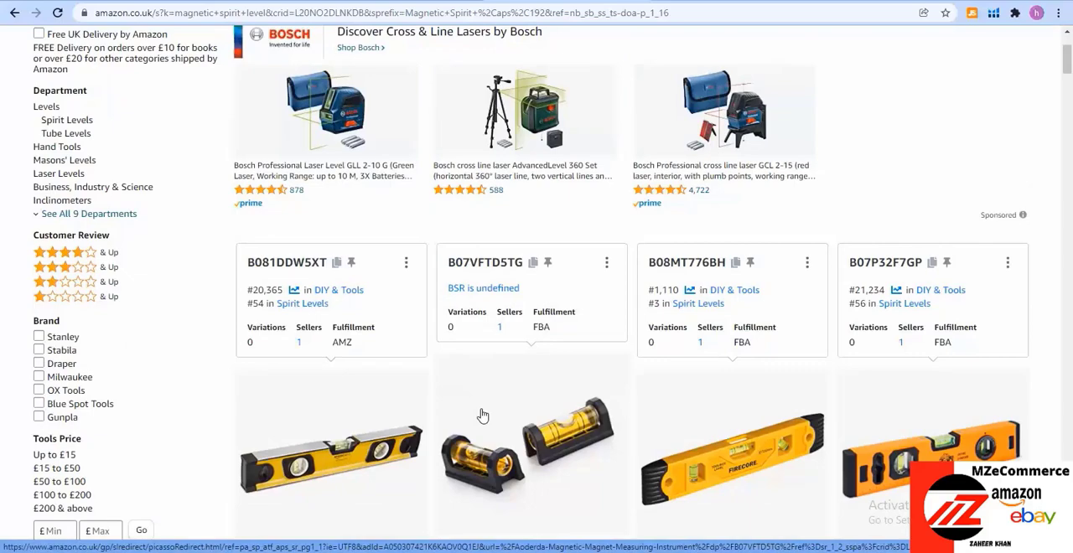
Open the Stabila Type81SREM 25cm/10-inch Rare Earth Magnetic Spirit Level listing and copy its ASIN from the page address
scroll(483, 416, down, 6)
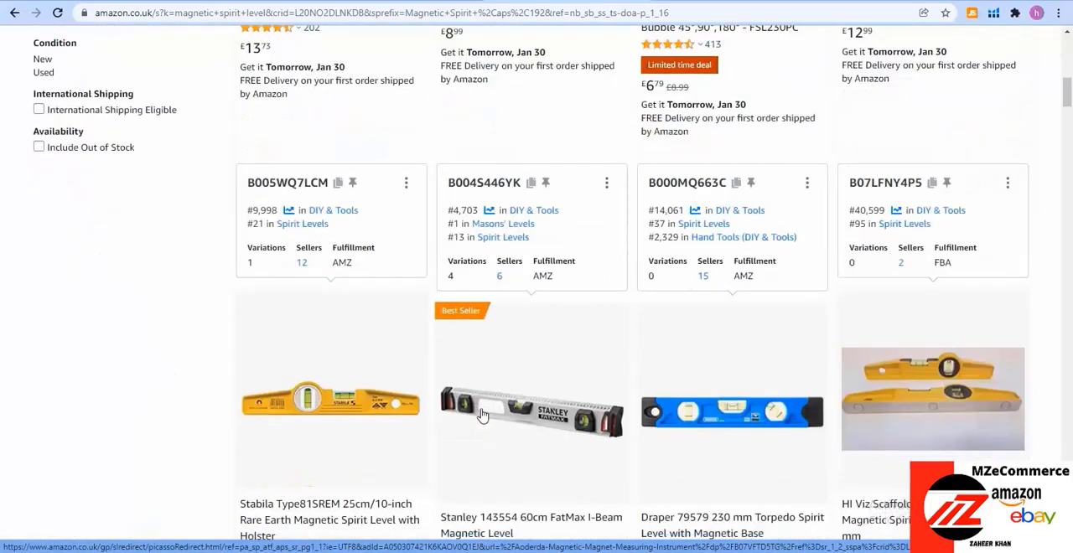
scroll(482, 416, down, 2)
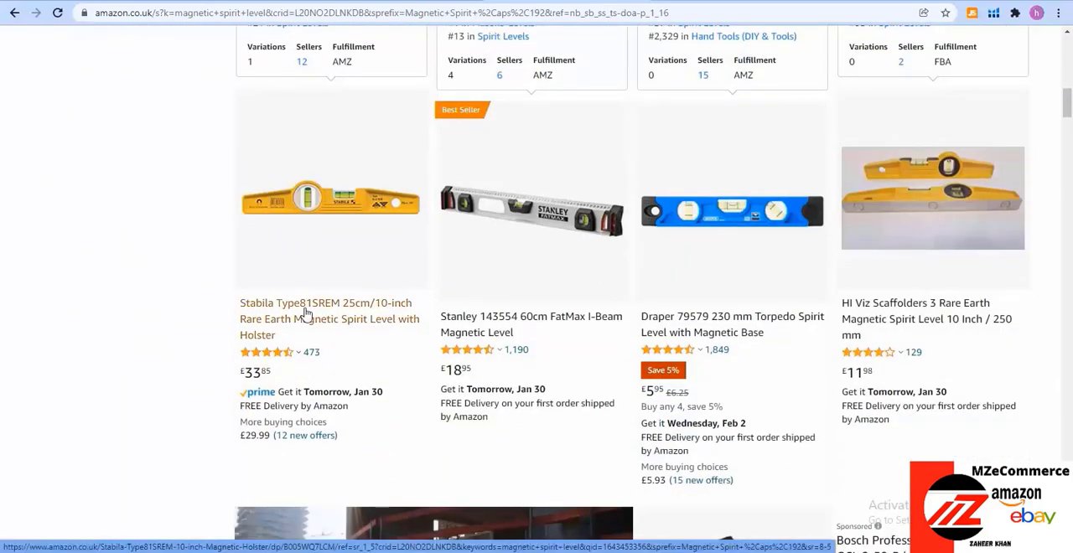
click(306, 313)
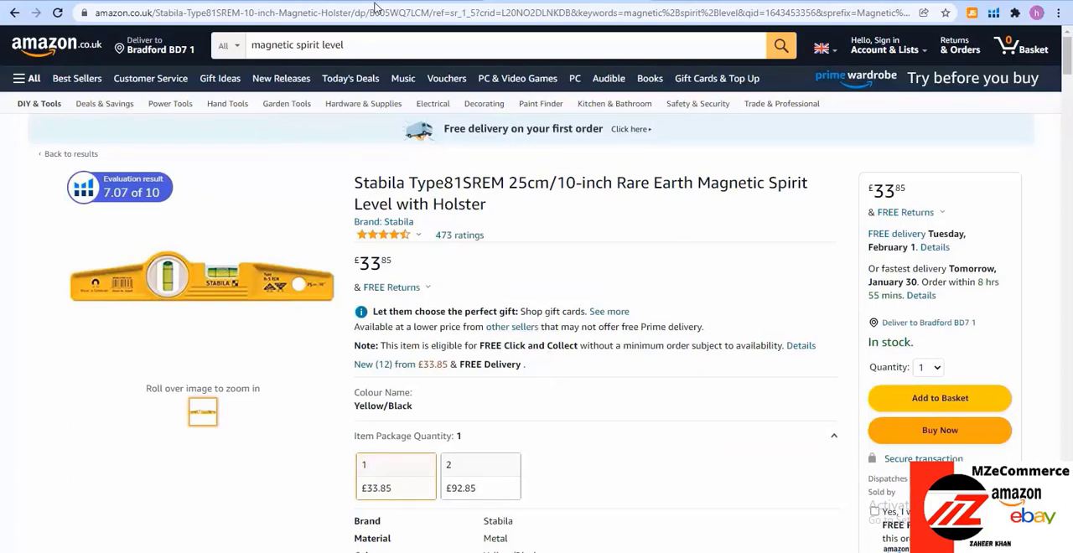
drag(370, 13, 433, 13)
key(ctrl+c)
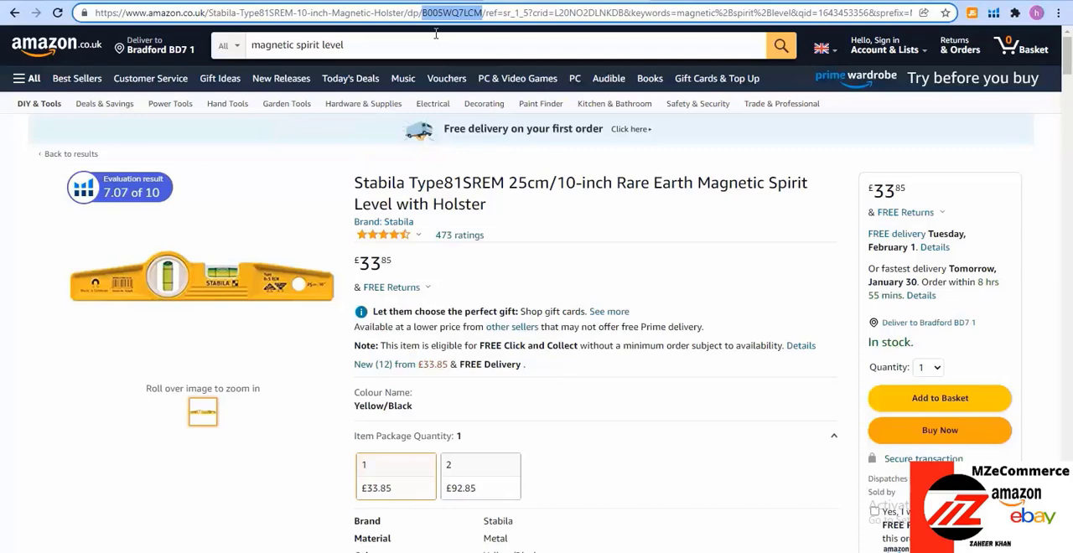
Switch to Helium 10 Cerebro and run a new keyword search for ASIN B005WQ7LCM on the UK marketplace
click(346, 1)
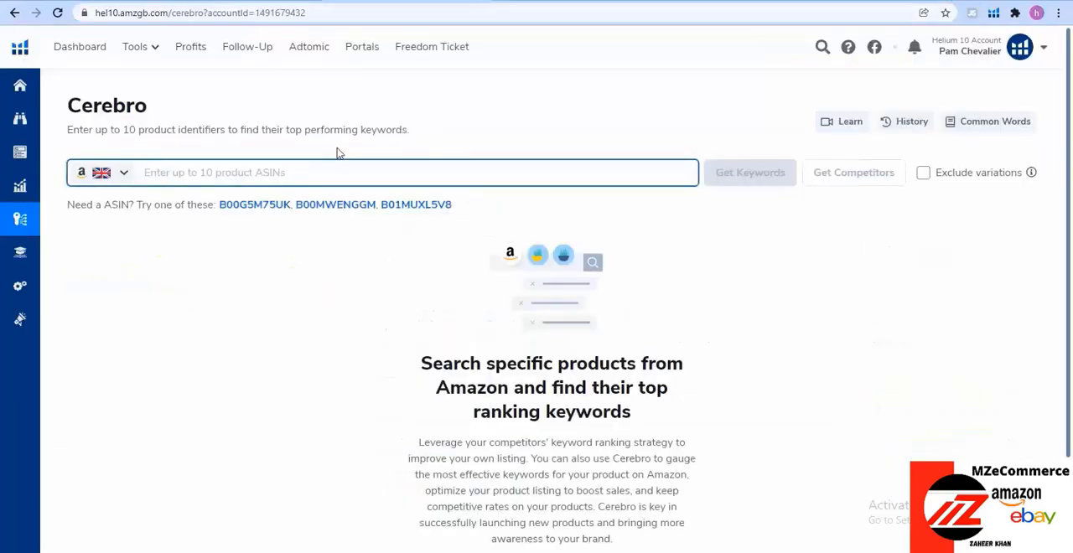
key(ctrl+v)
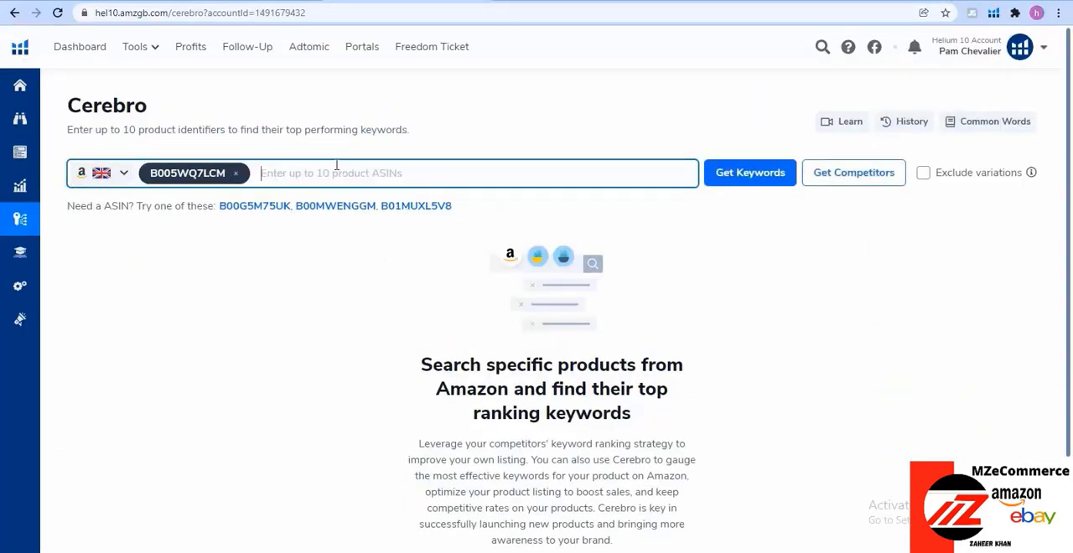
click(759, 176)
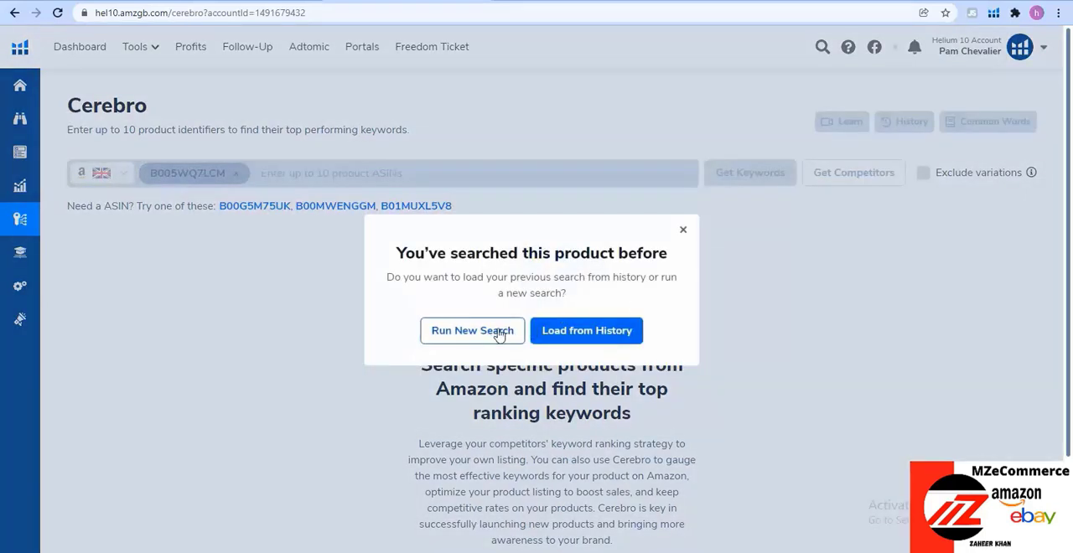
click(500, 334)
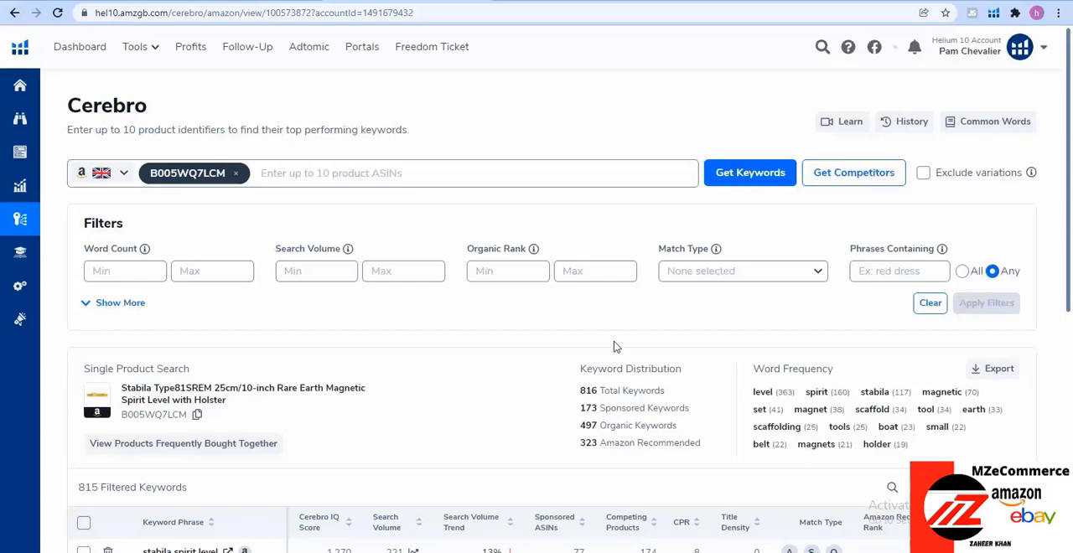
Review the keyword phrases found for the Stabila level and sort them by search volume in descending order
scroll(507, 365, down, 3)
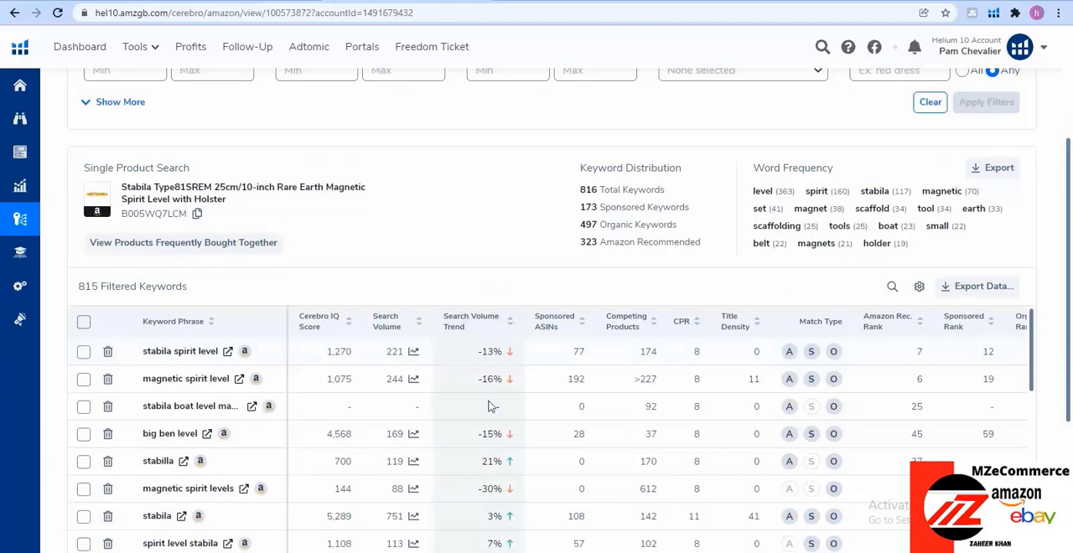
scroll(394, 396, down, 1)
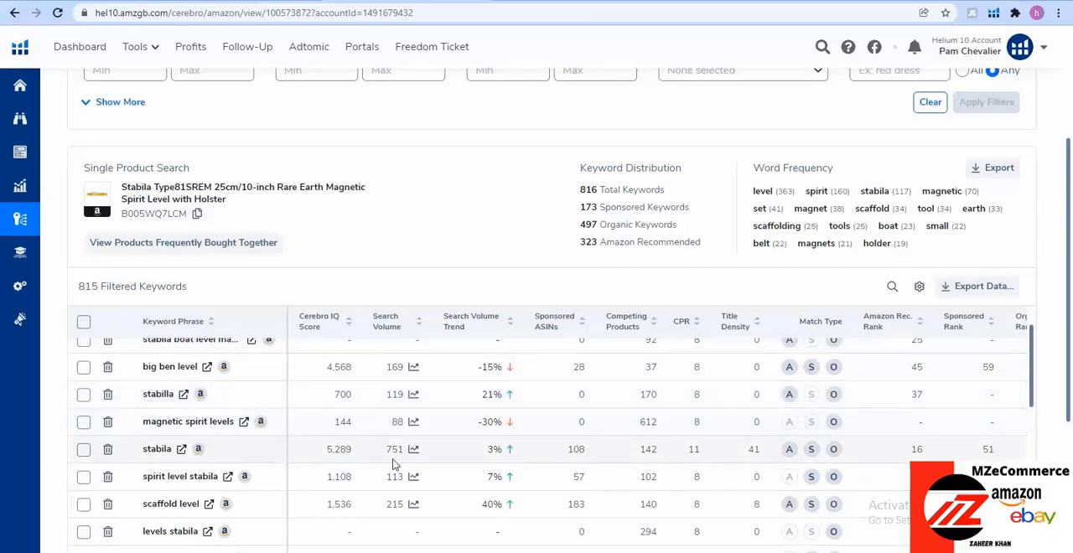
scroll(389, 498, down, 1)
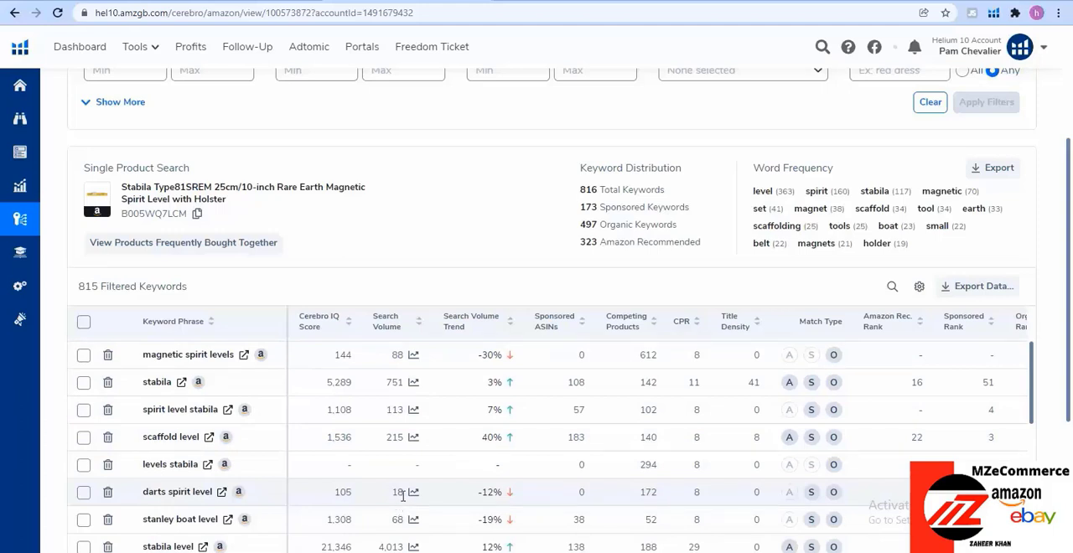
scroll(403, 494, down, 1)
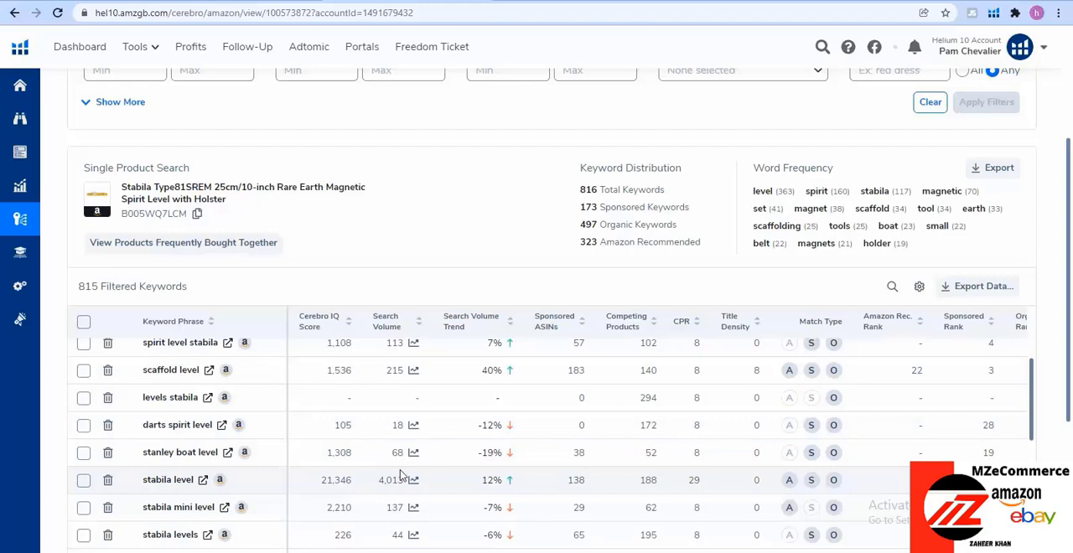
scroll(401, 475, down, 1)
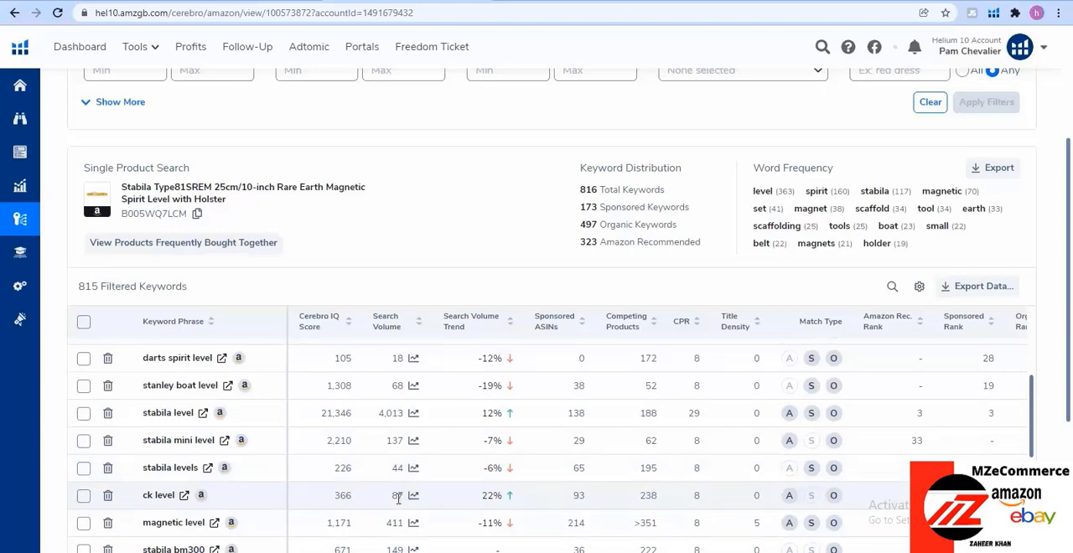
click(388, 323)
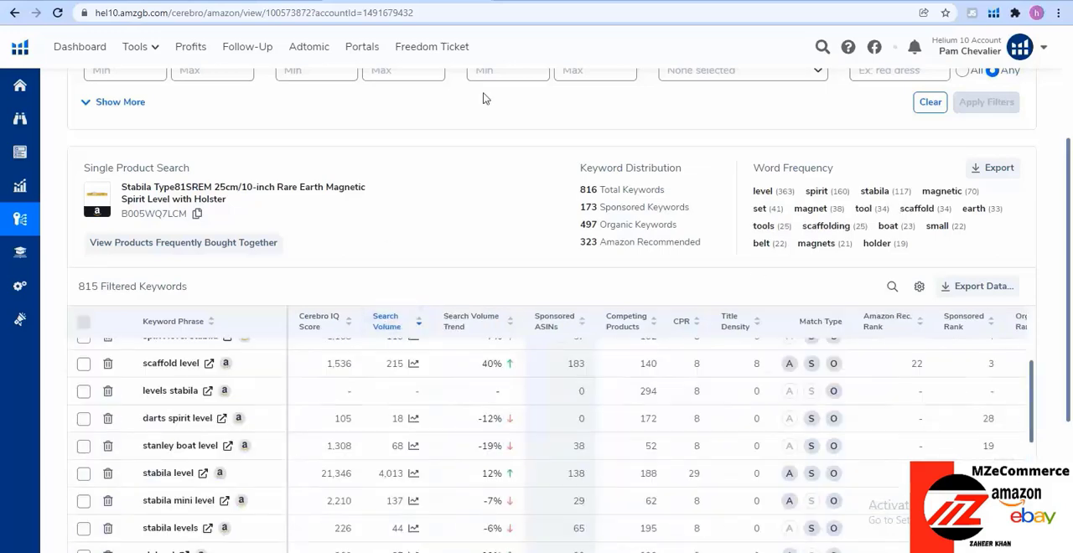
scroll(383, 410, down, 3)
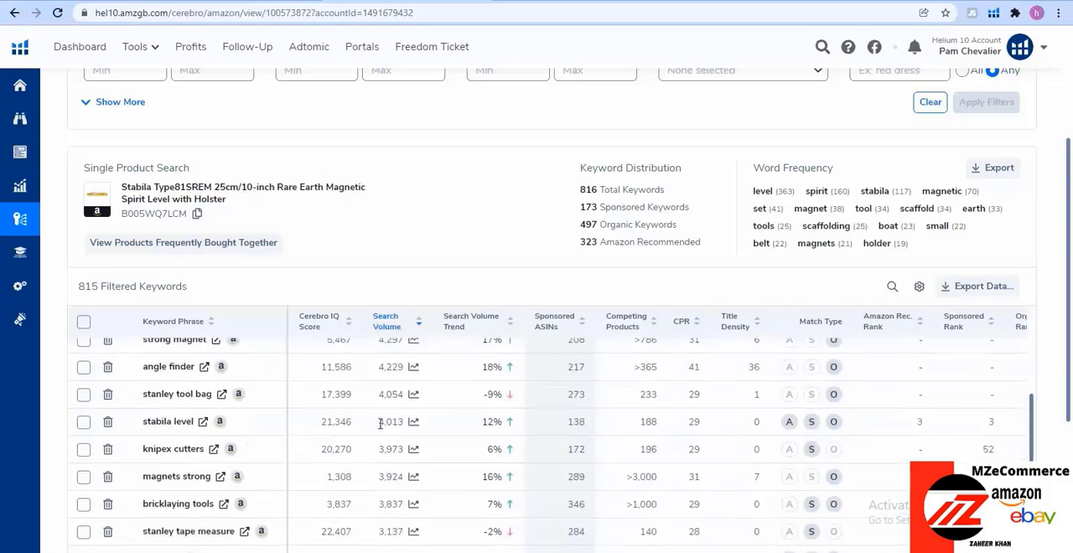
Reverse the search volume sort to inspect the lowest-volume keywords, and restore the descending order
click(384, 322)
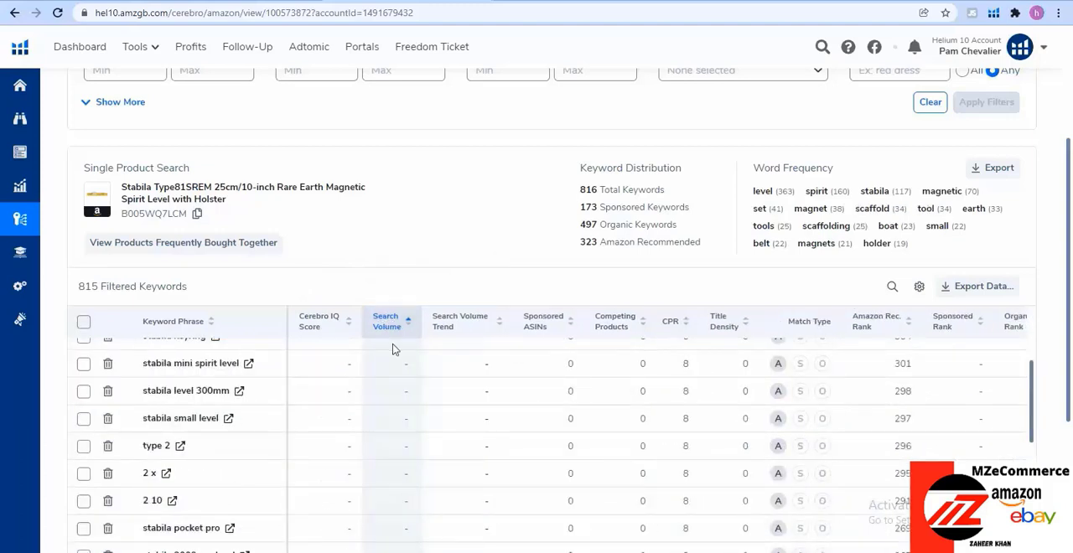
scroll(363, 431, down, 1)
scroll(363, 432, down, 8)
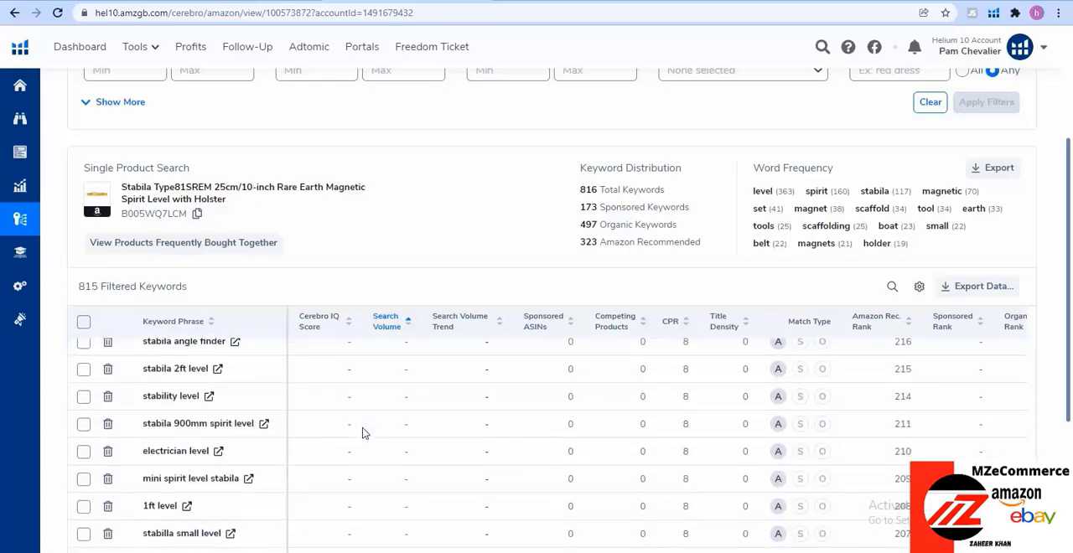
scroll(363, 431, up, 10)
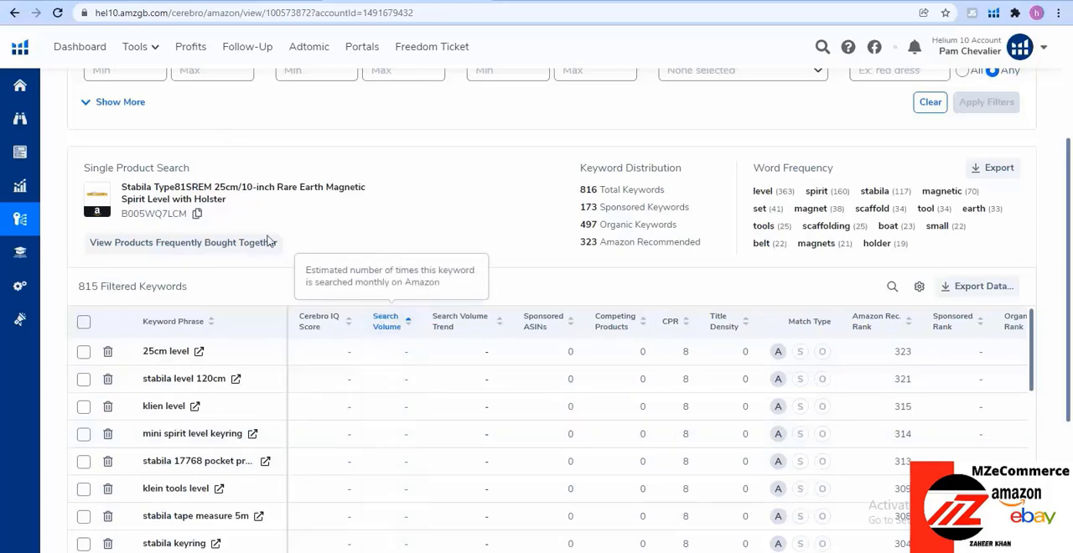
click(391, 324)
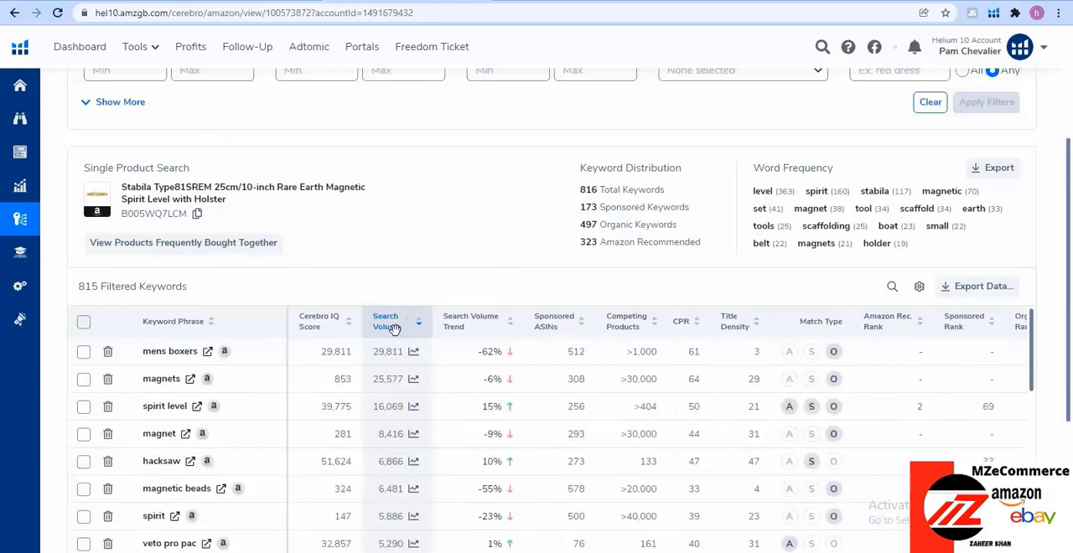
Examine the volume-sorted keywords on page 1, and continue through result pages 3, 4 and 5
scroll(389, 463, down, 10)
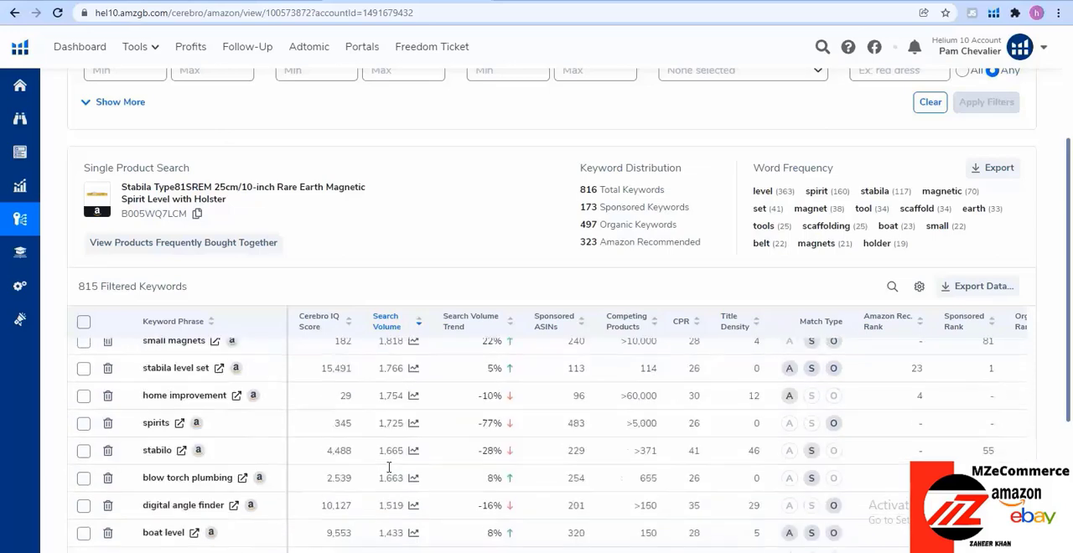
scroll(388, 467, down, 1)
scroll(545, 507, down, 3)
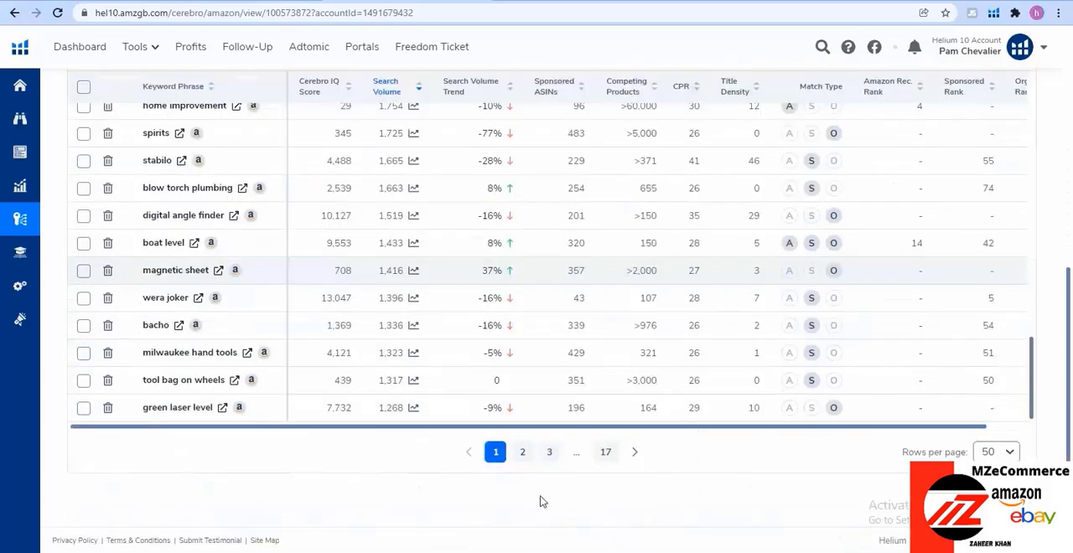
click(549, 452)
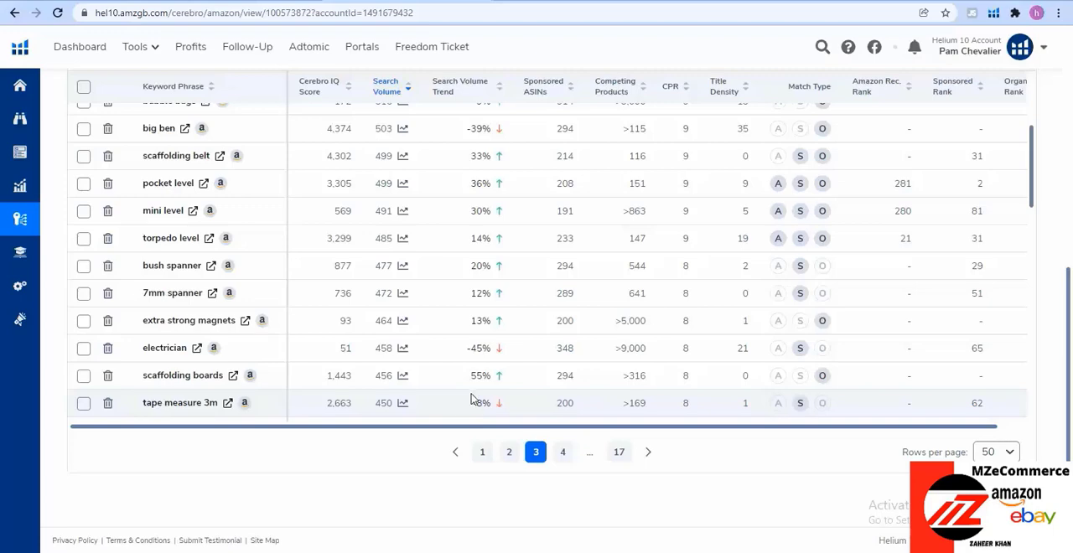
click(569, 455)
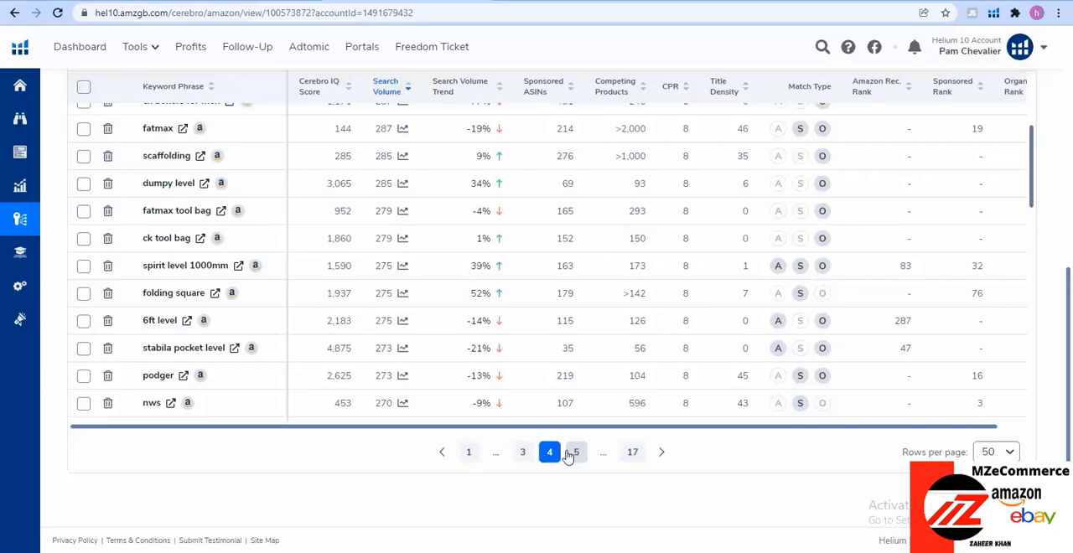
click(571, 453)
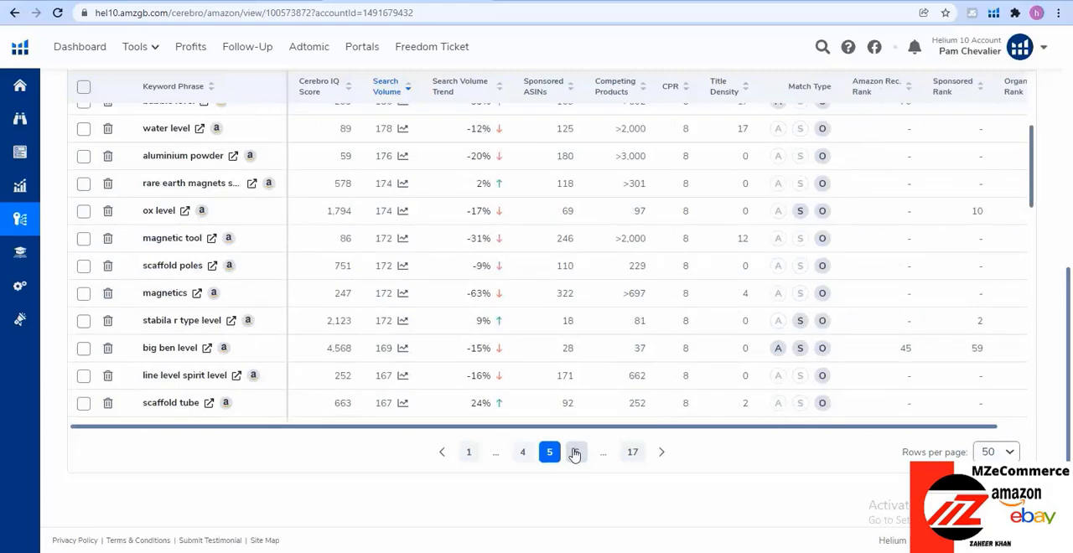
Examine the volume-sorted keywords on result pages 6 and 7 for relevant spirit level phrases
click(575, 454)
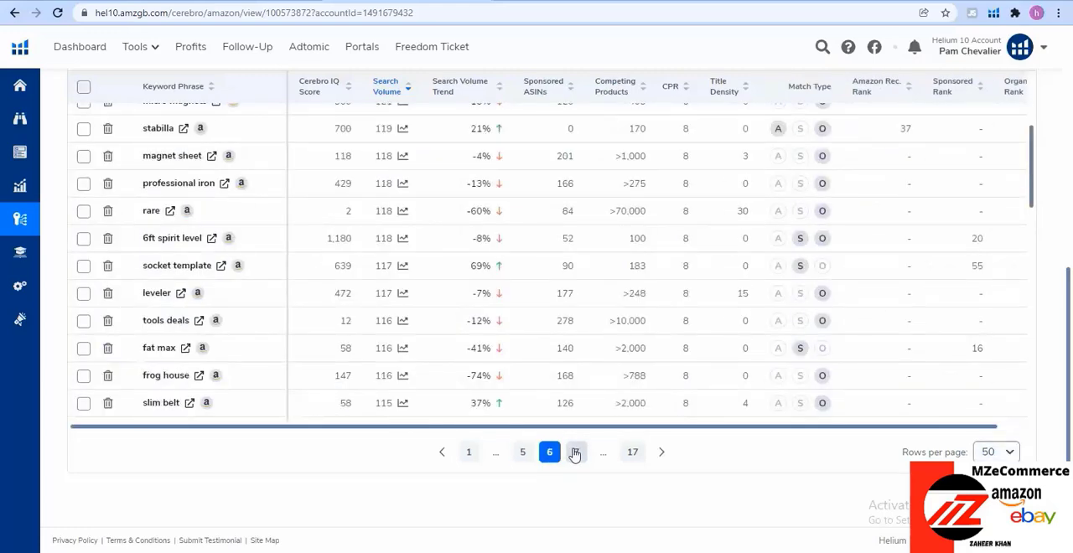
click(575, 453)
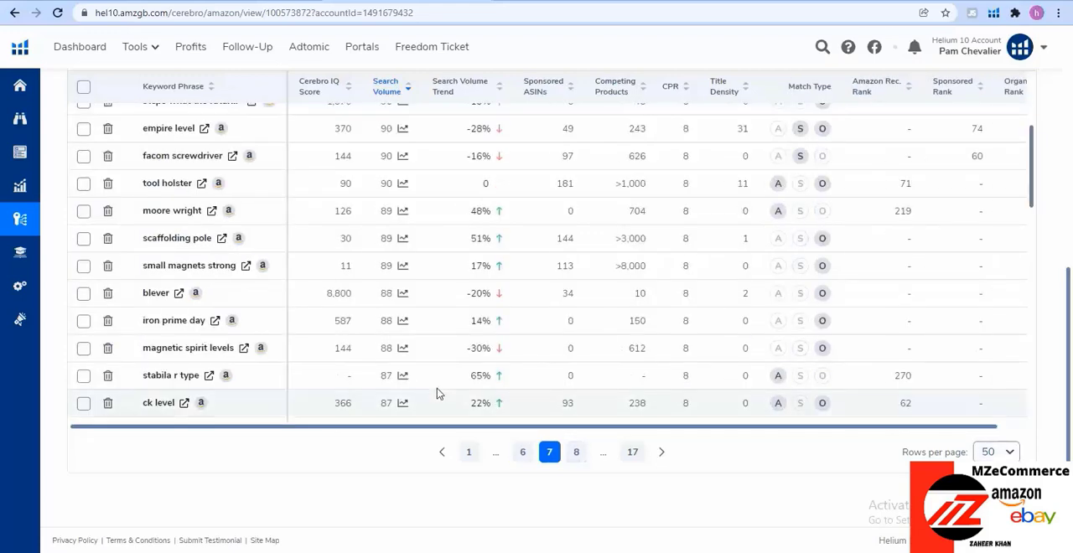
scroll(436, 385, down, 5)
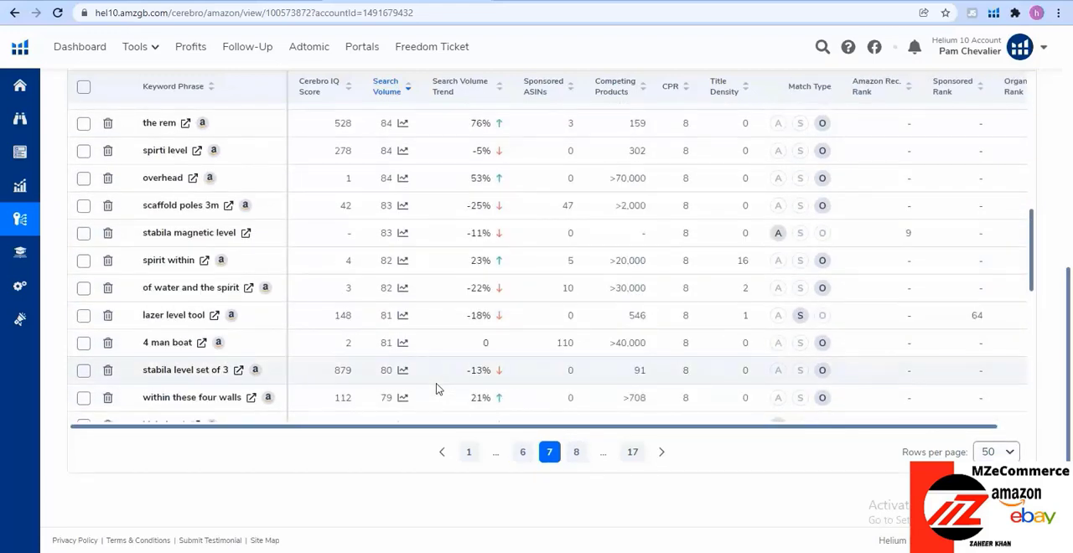
scroll(436, 388, down, 2)
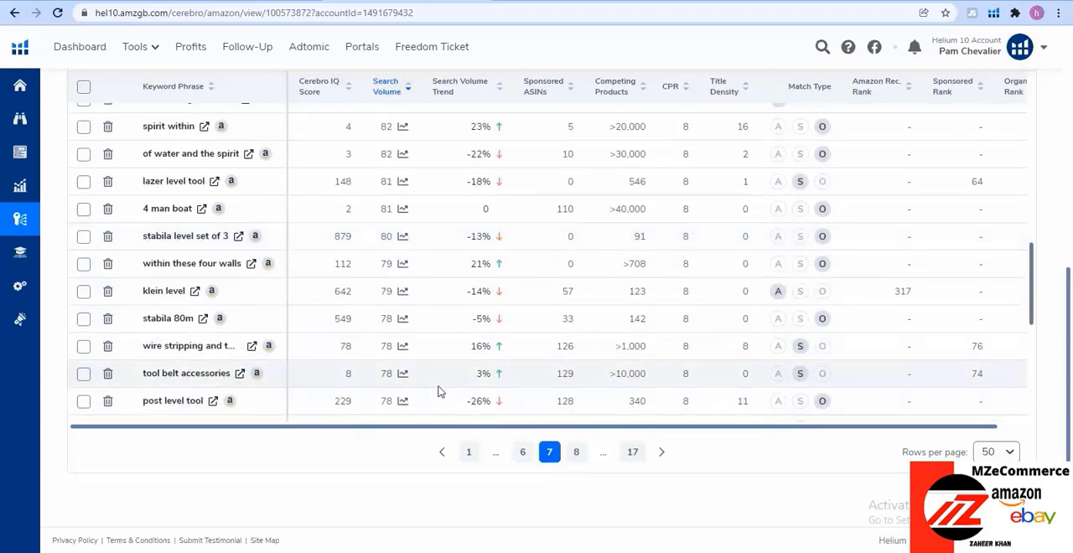
scroll(438, 392, down, 2)
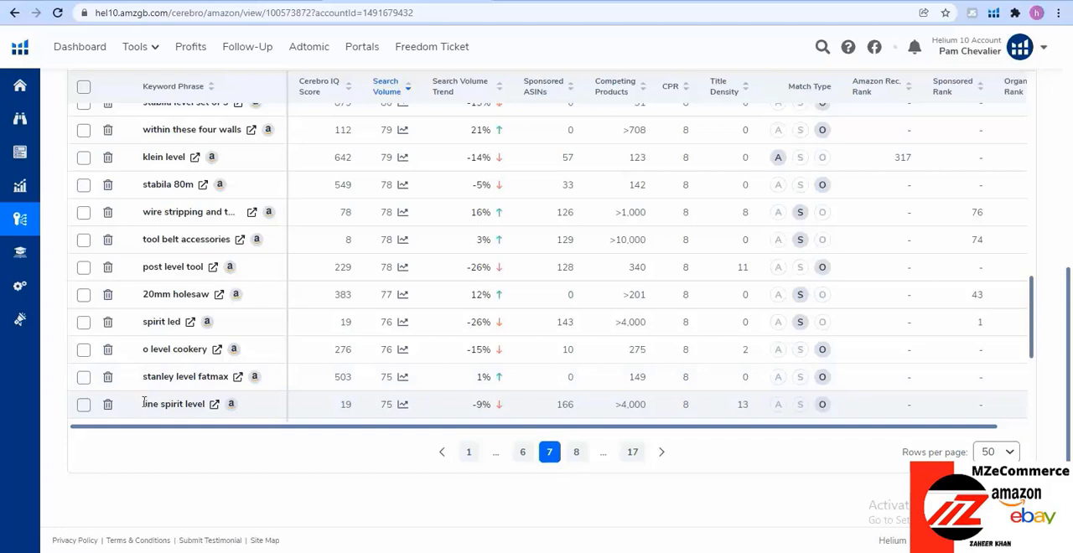
Select the keyword "line spirit level" on page 7, switch to Notepad and narrow its window to uncover the keyword list
drag(151, 404, 209, 410)
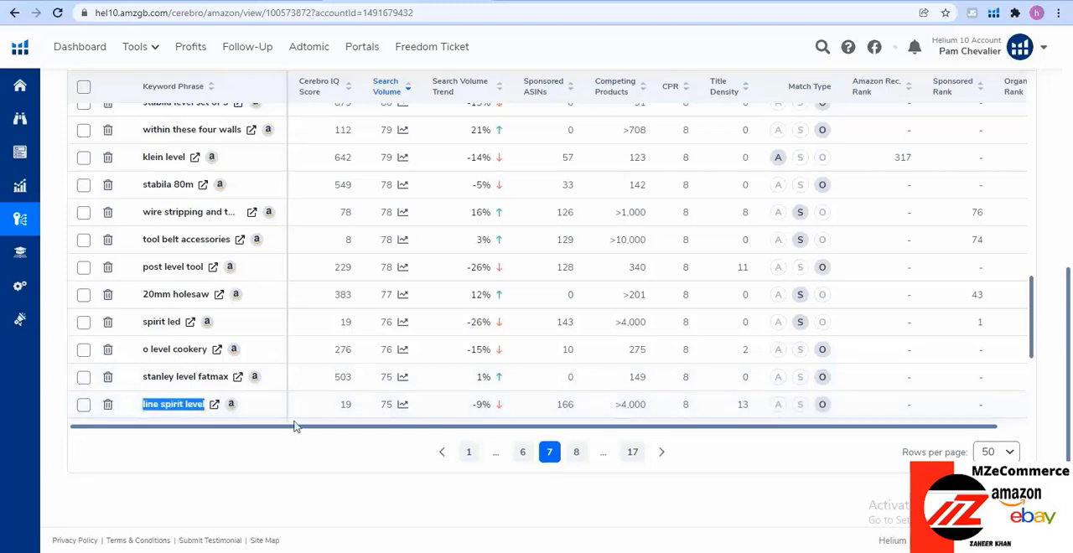
key(alt+Tab)
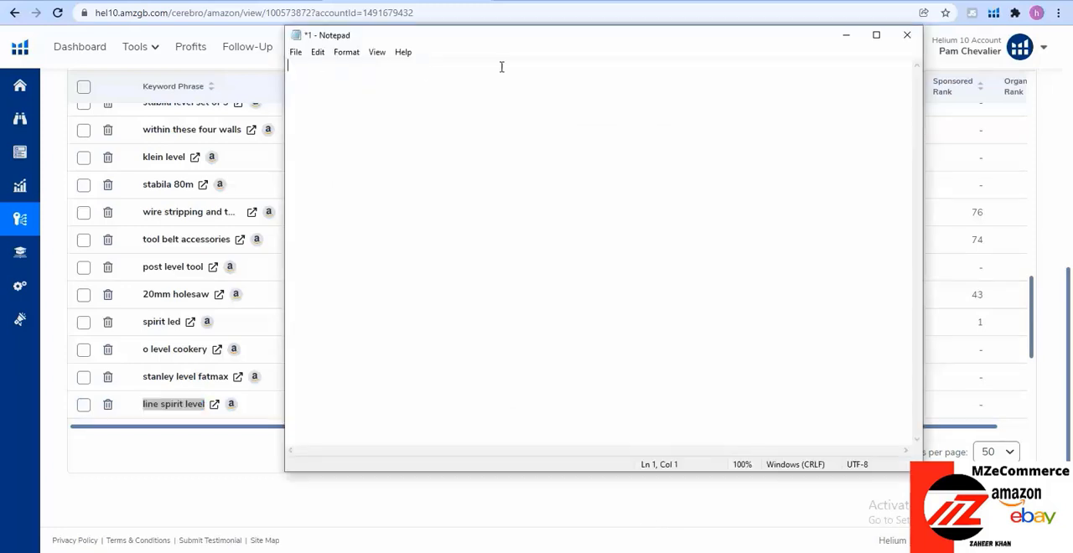
drag(284, 162, 655, 234)
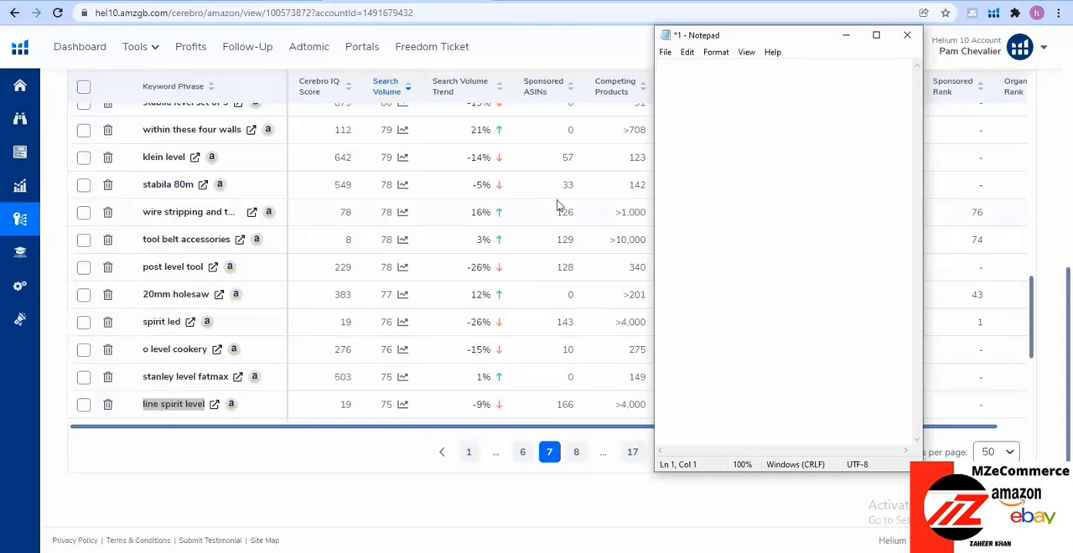
text(B005WQ7LCM)
drag(714, 66, 657, 65)
key(BackSpace)
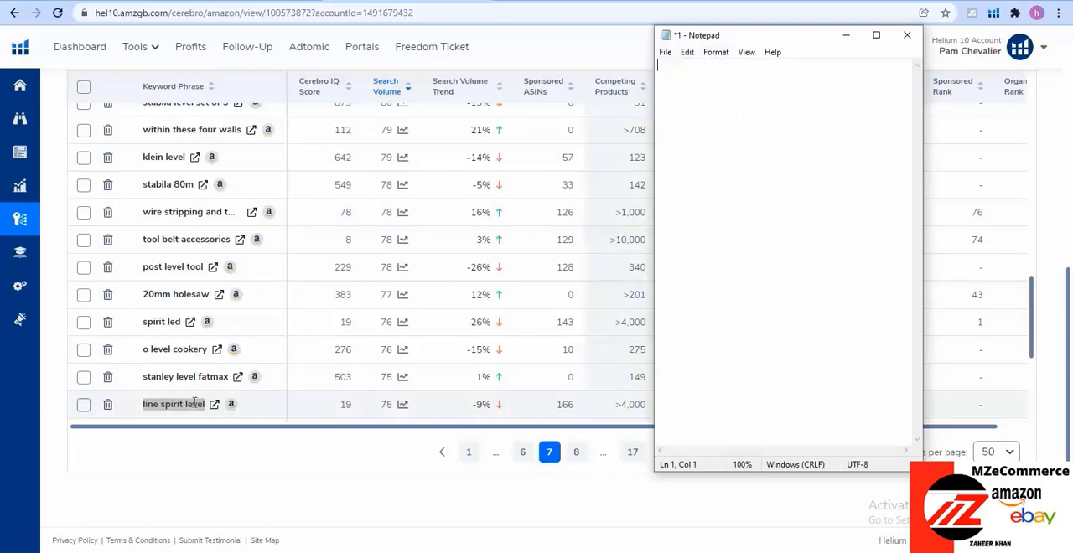
Copy the keyword "line spirit level" from page 7 of the Cerebro results into the empty Notepad file
drag(203, 404, 142, 404)
key(ctrl+c)
right_click(189, 407)
click(211, 416)
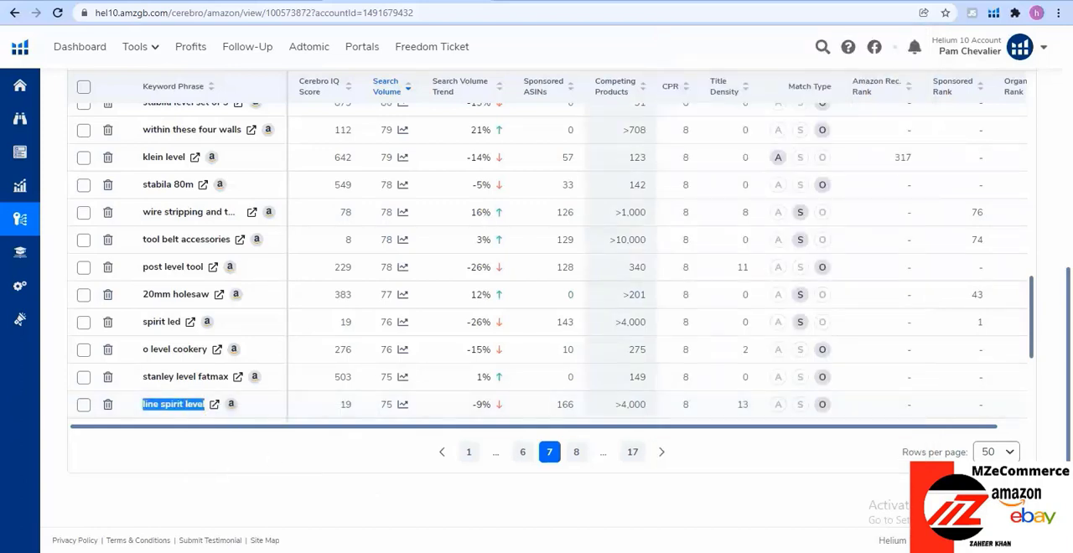
key(alt+Tab)
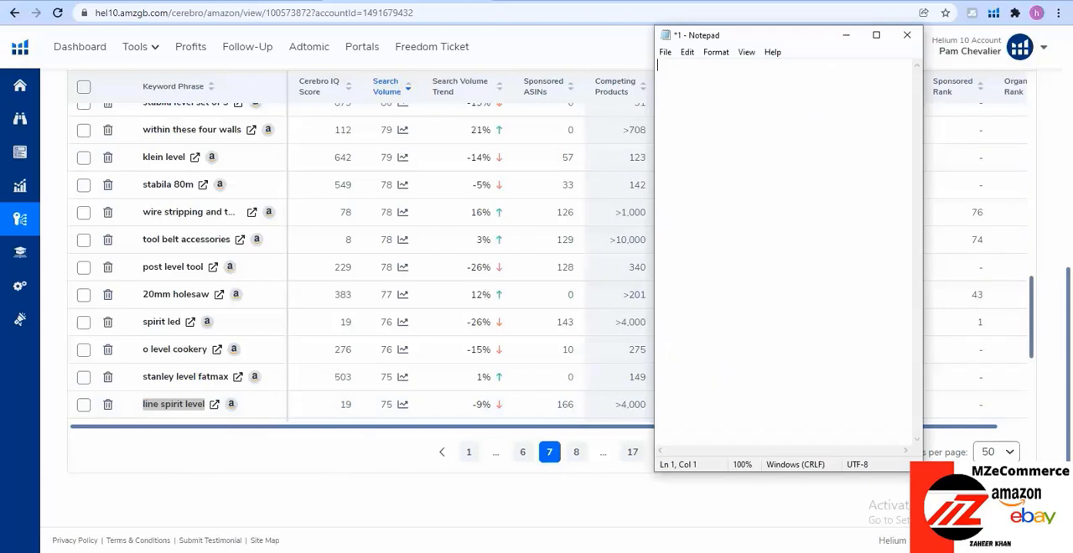
right_click(778, 132)
click(809, 185)
Copy the keyword "spirt level" from result page 8 onto a new line in the Notepad list
scroll(236, 260, down, 1)
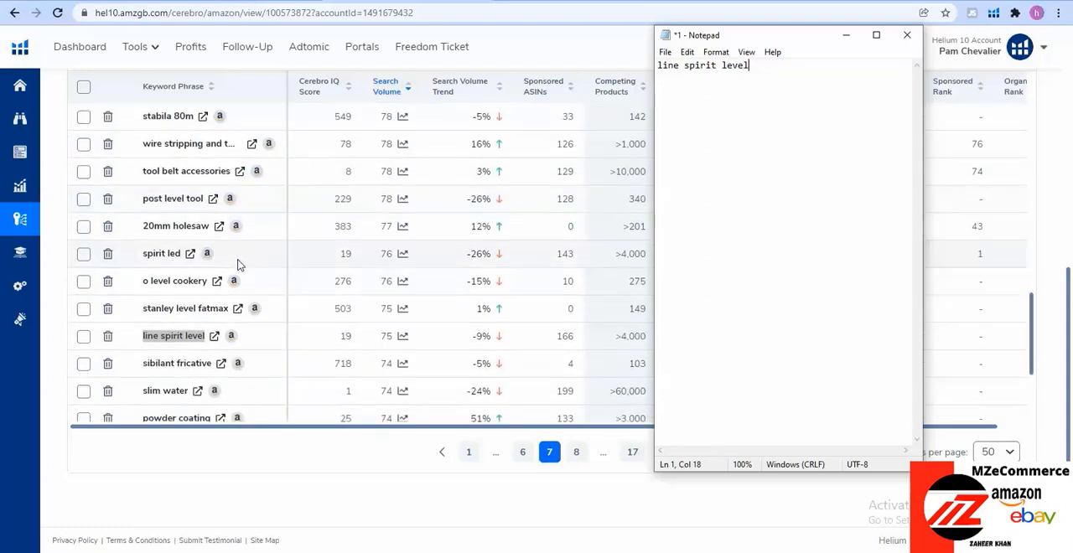
scroll(239, 260, down, 1)
scroll(238, 265, down, 2)
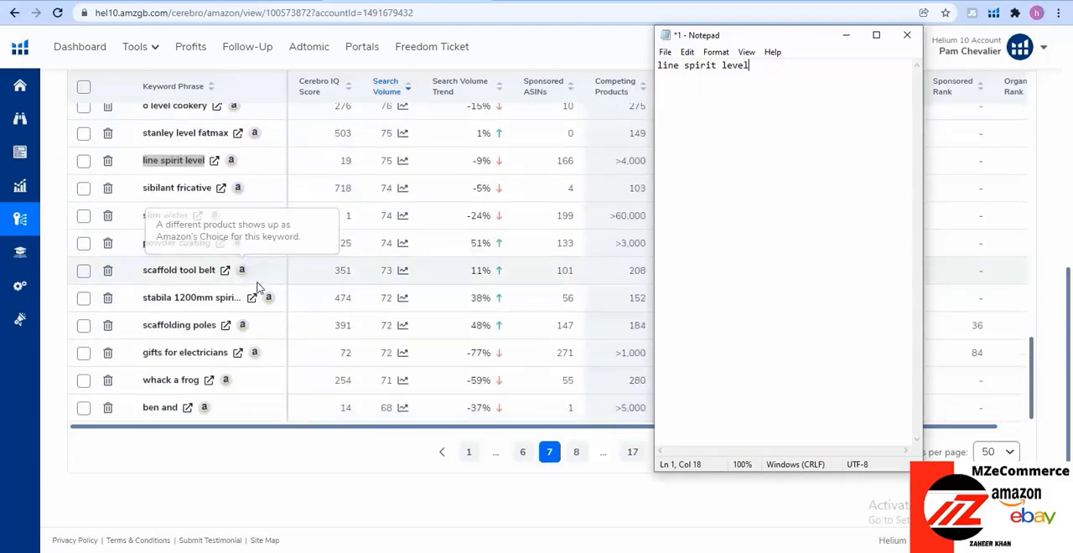
click(573, 452)
click(574, 453)
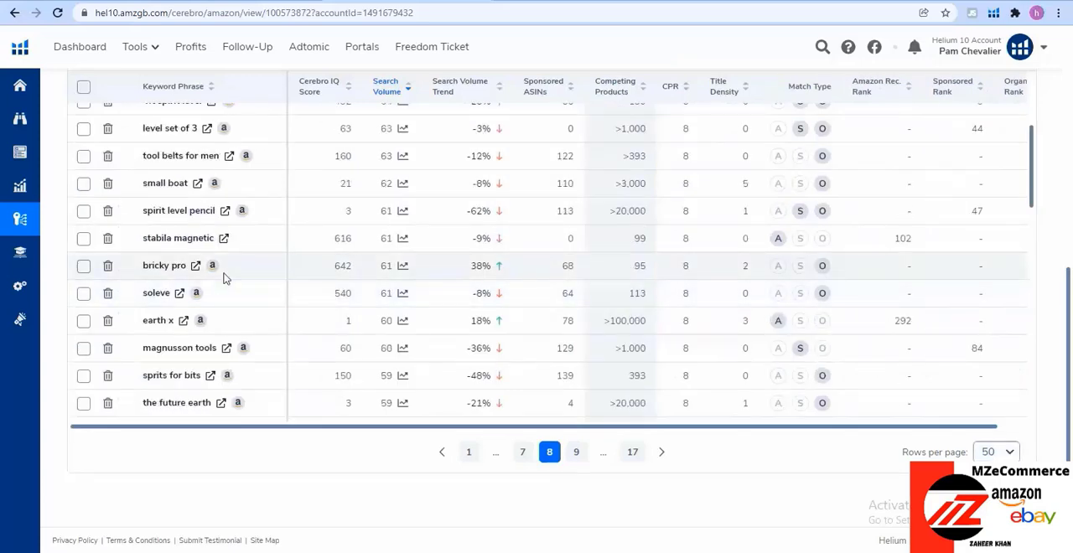
scroll(231, 276, up, 2)
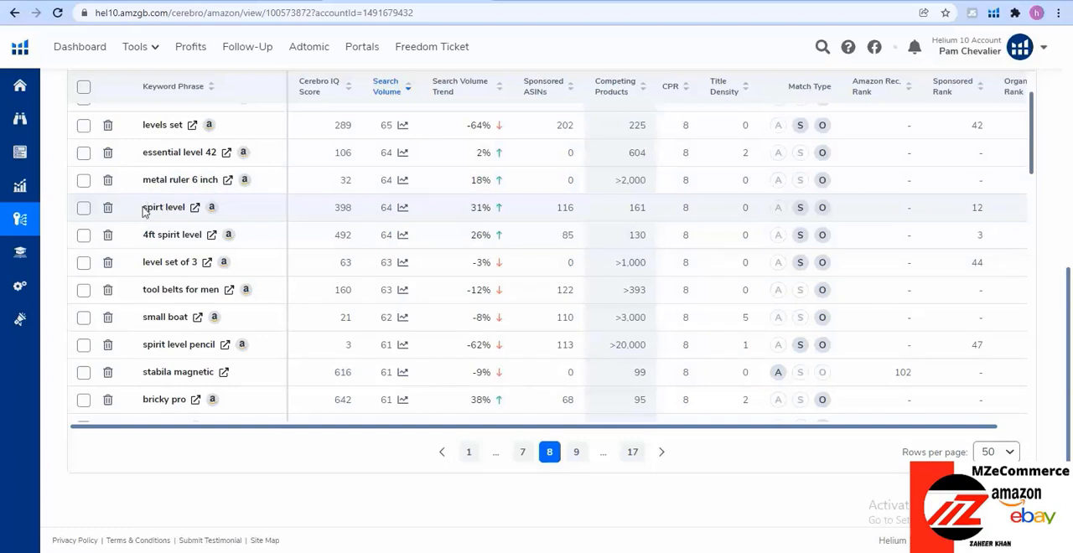
drag(143, 209, 186, 210)
key(ctrl+c)
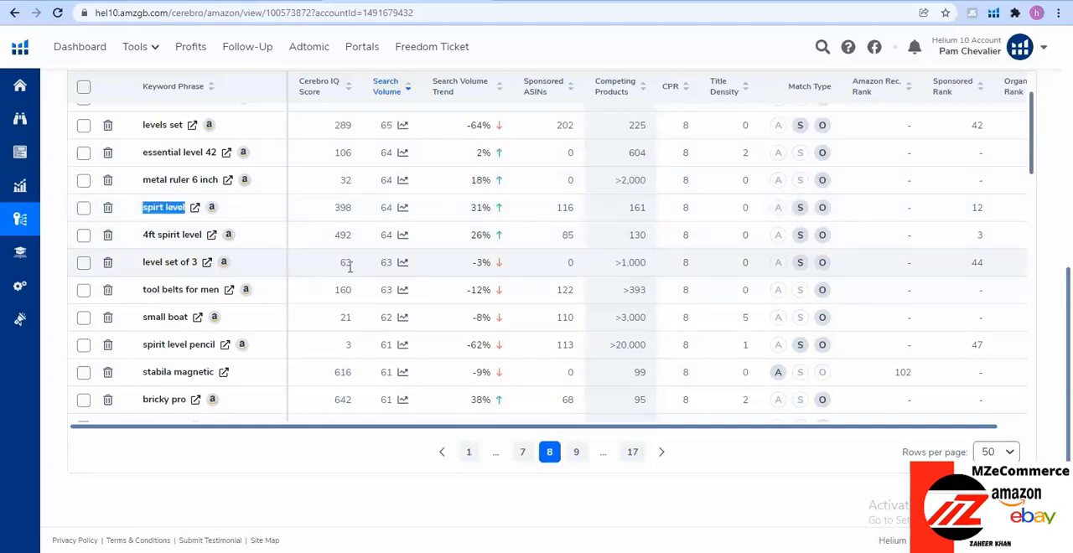
key(alt+Tab)
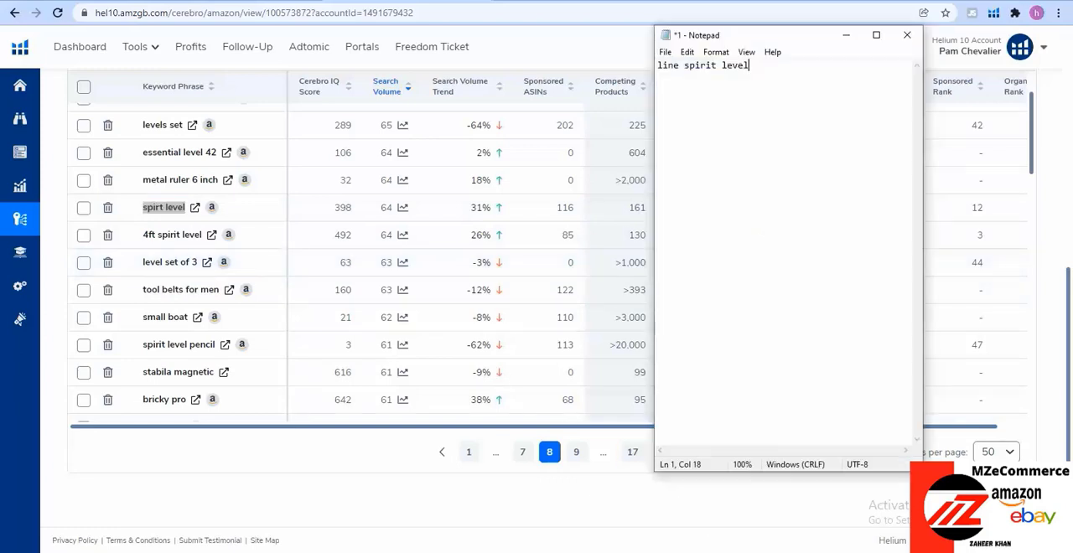
key(Return)
key(ctrl+v)
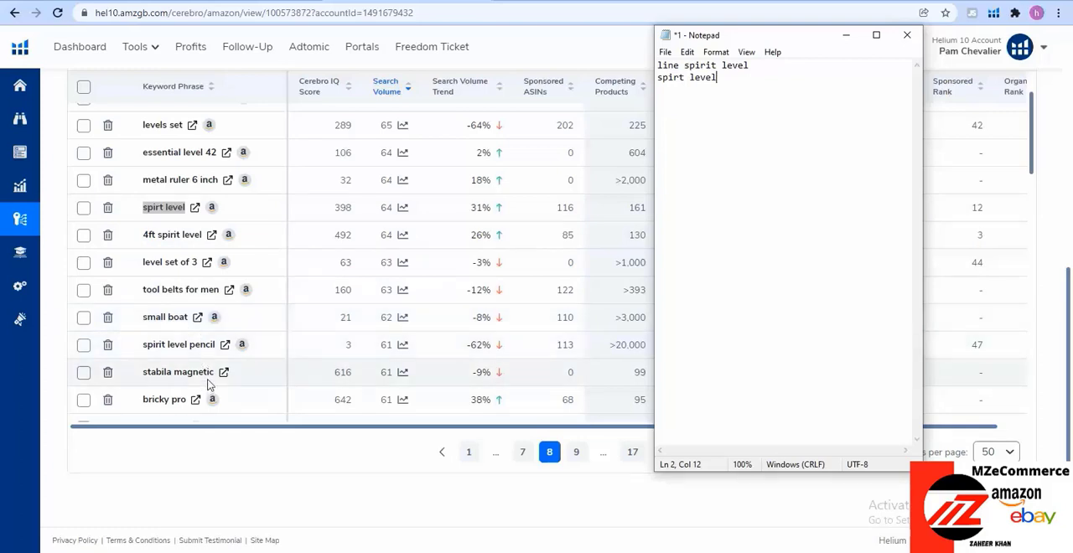
Add the keyword "sprit level" from further down page 8 as the third Notepad line, and select all three keywords
scroll(209, 384, down, 1)
scroll(209, 384, down, 1)
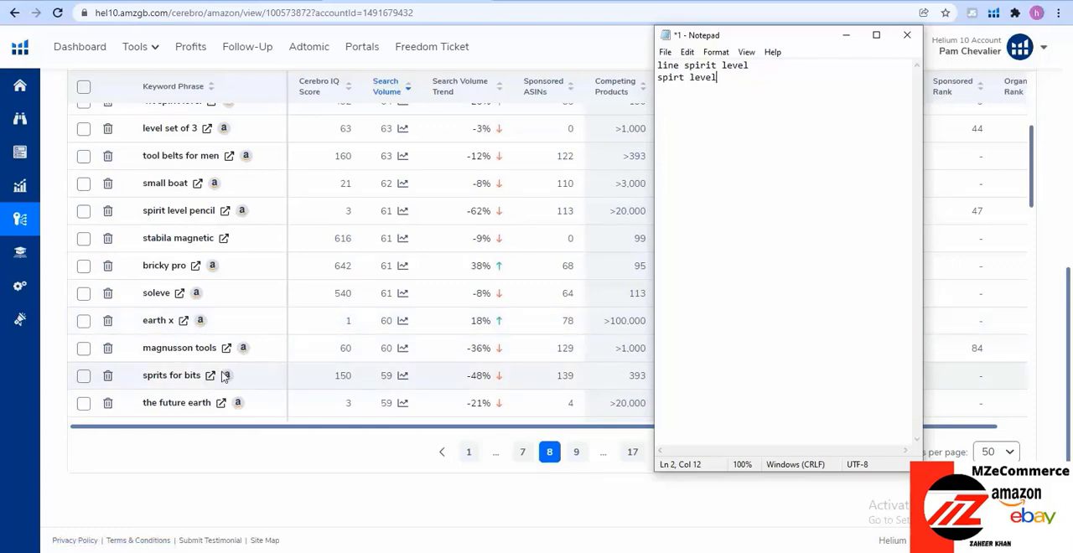
scroll(223, 377, down, 2)
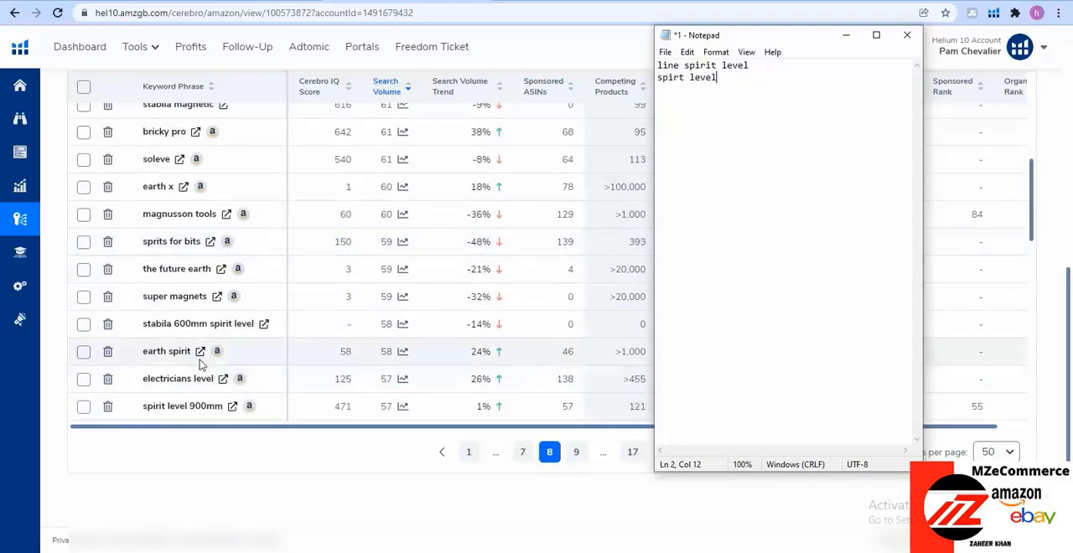
scroll(201, 362, down, 1)
scroll(215, 375, down, 1)
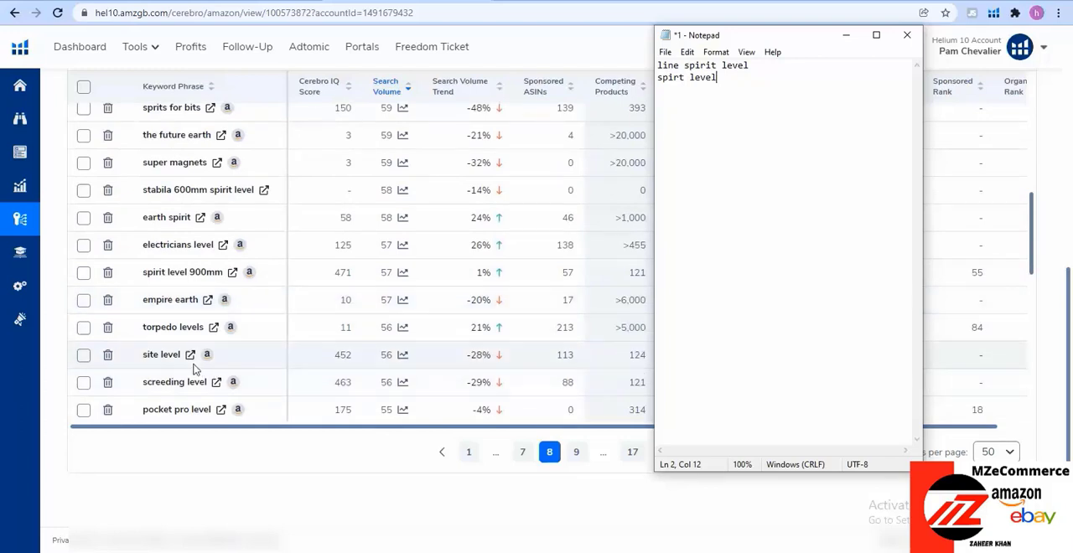
scroll(196, 369, down, 2)
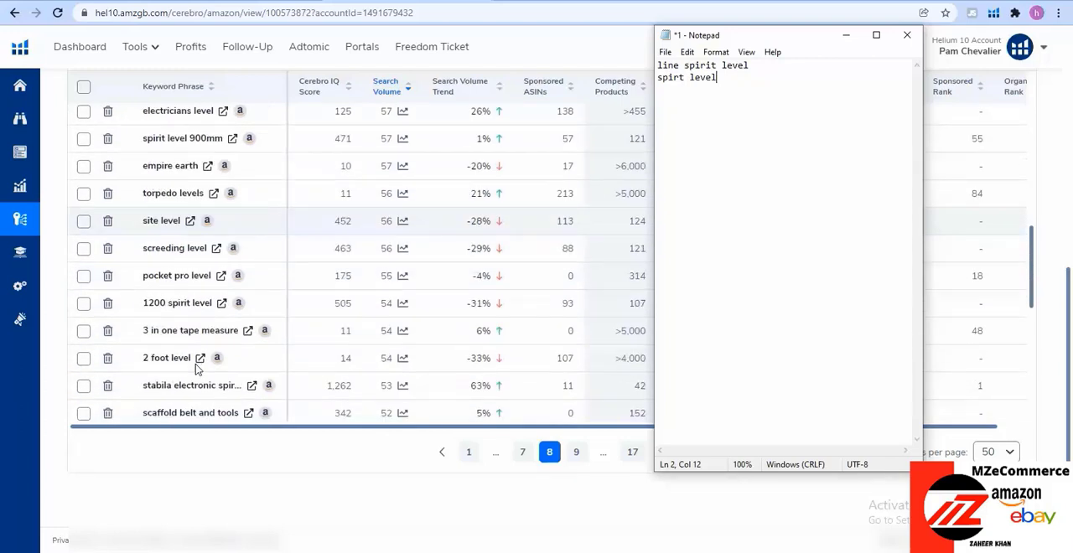
scroll(196, 369, down, 1)
scroll(197, 368, down, 1)
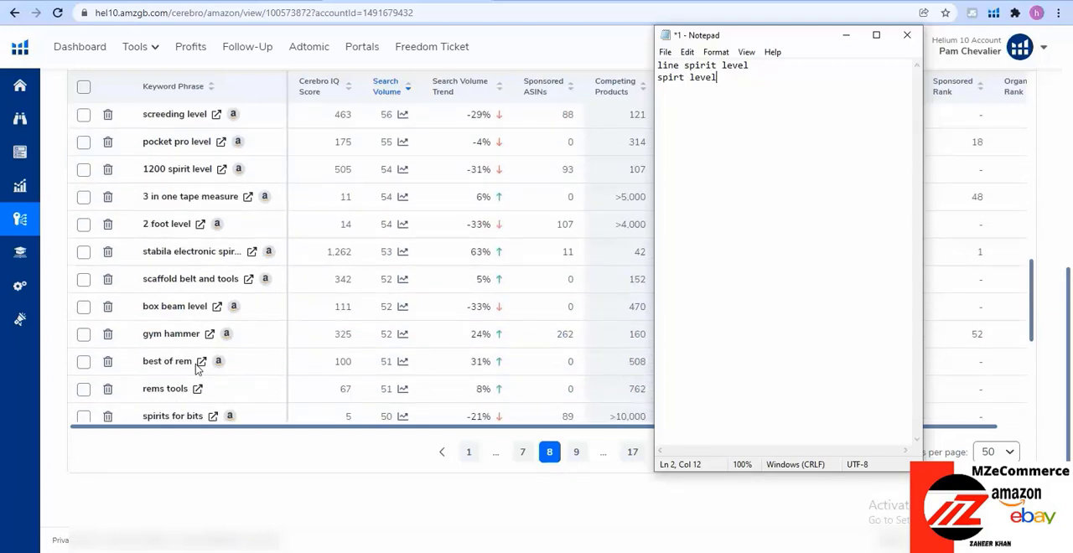
scroll(198, 368, down, 1)
scroll(198, 369, down, 1)
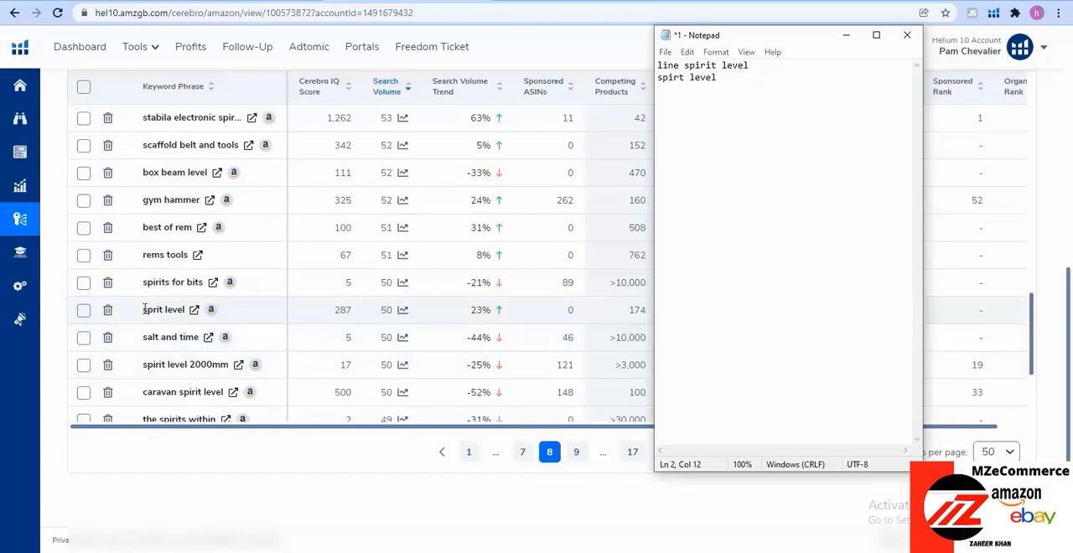
drag(142, 309, 185, 307)
key(ctrl+c)
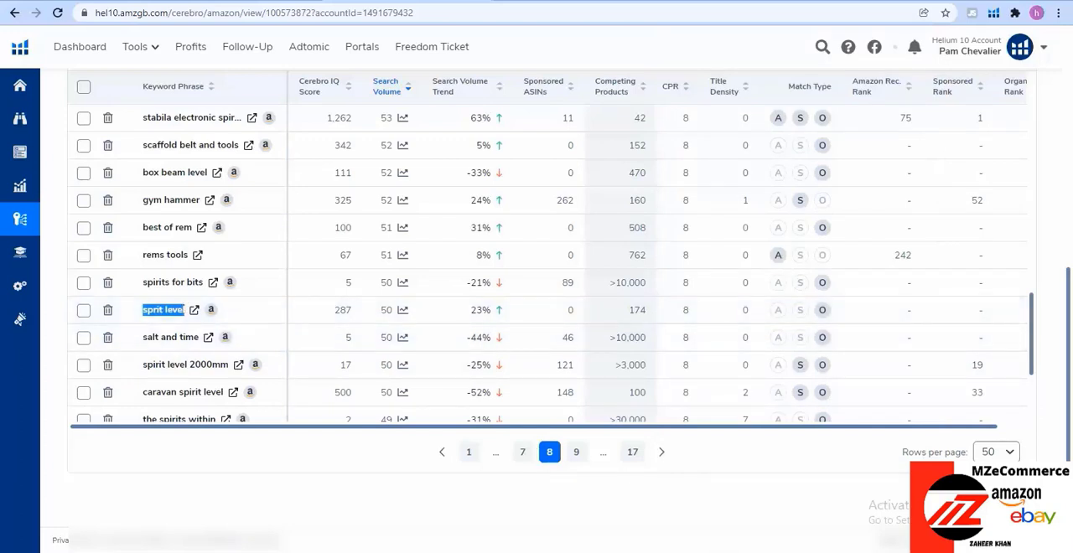
click(711, 549)
key(Return)
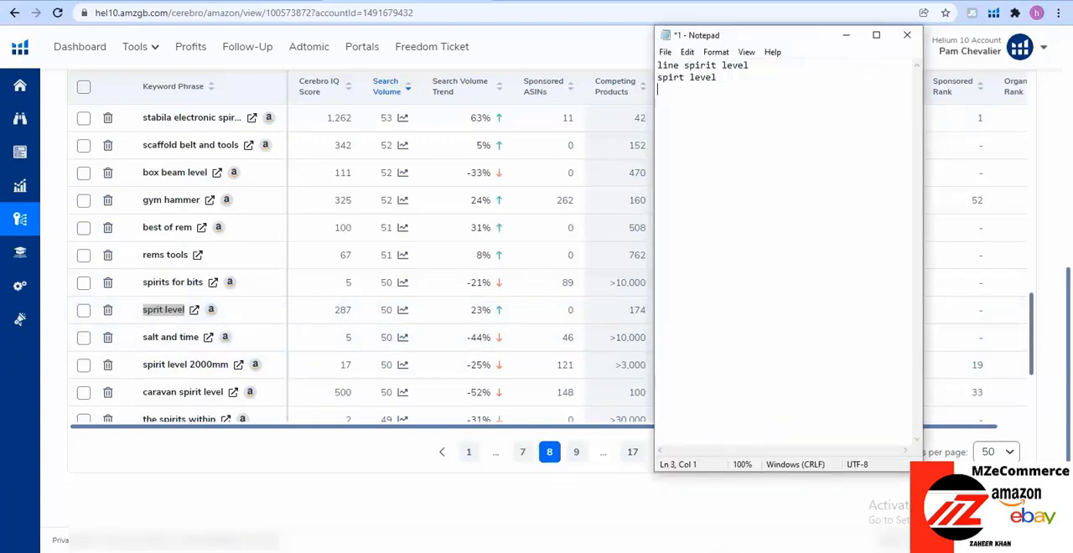
key(ctrl+v)
drag(718, 89, 658, 65)
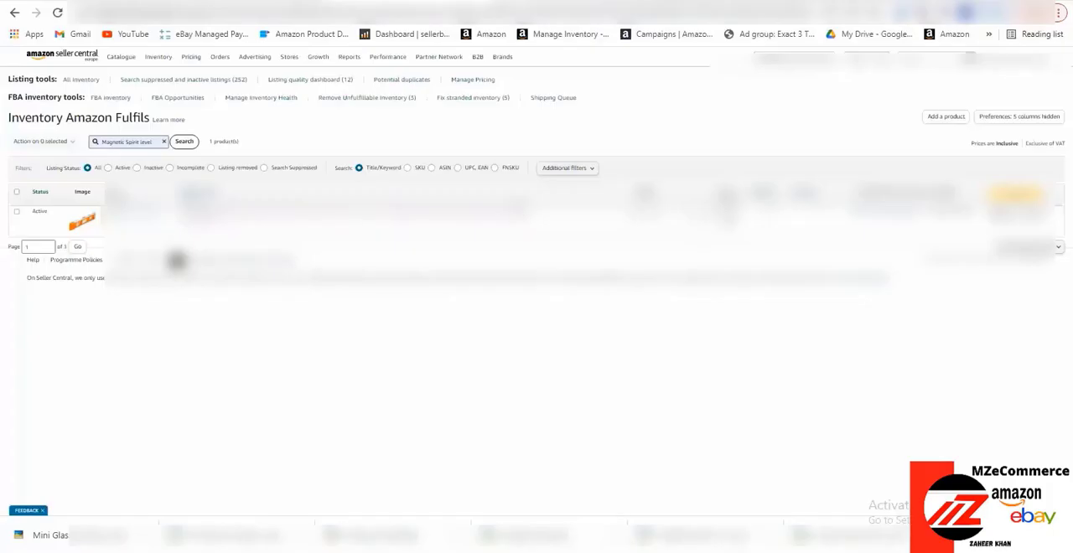
In Amazon Seller Central, open the advertising Campaign Manager and show the Magnetic Spirit level portfolio
mouse_move(259, 58)
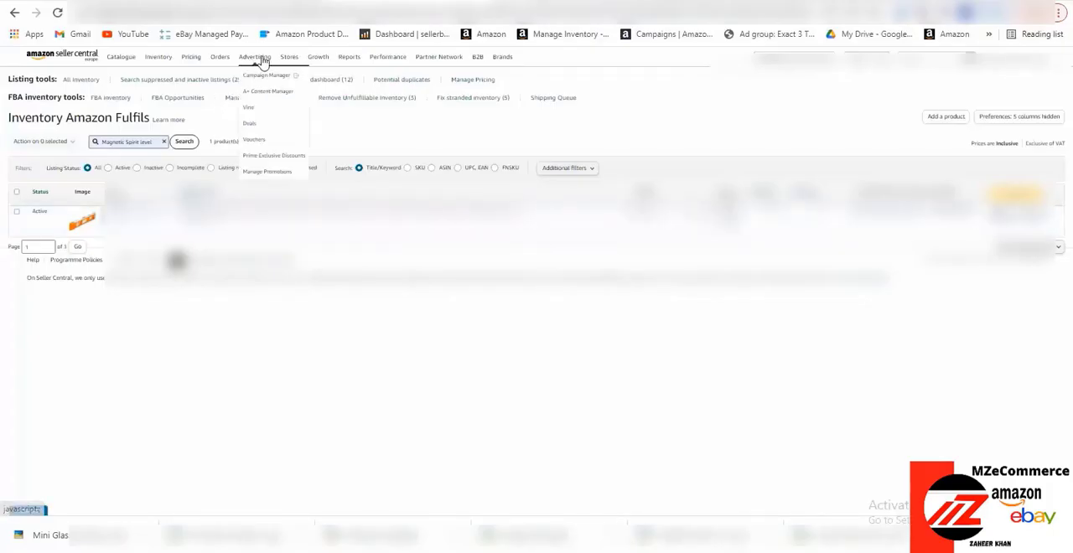
click(262, 76)
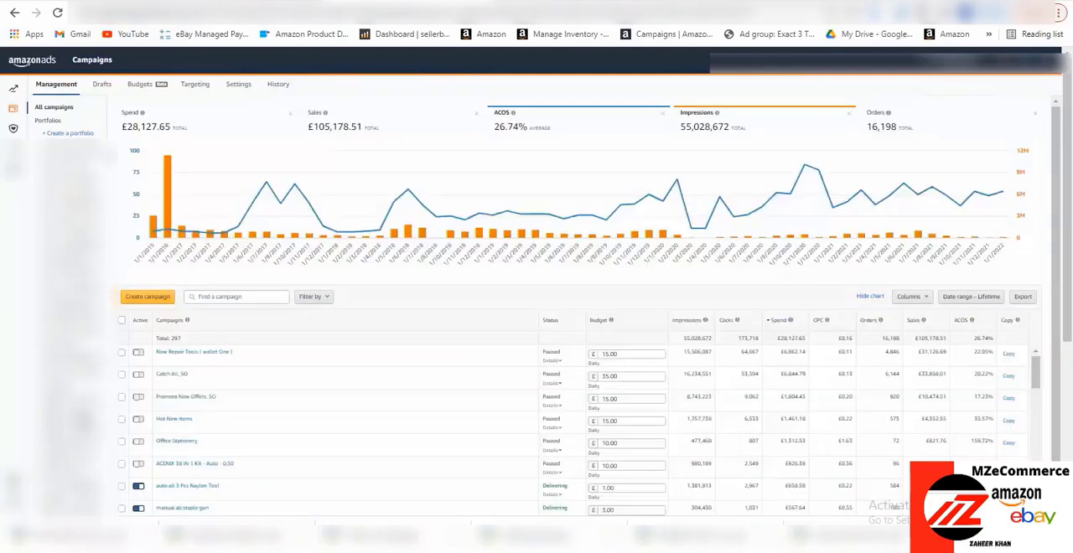
click(81, 418)
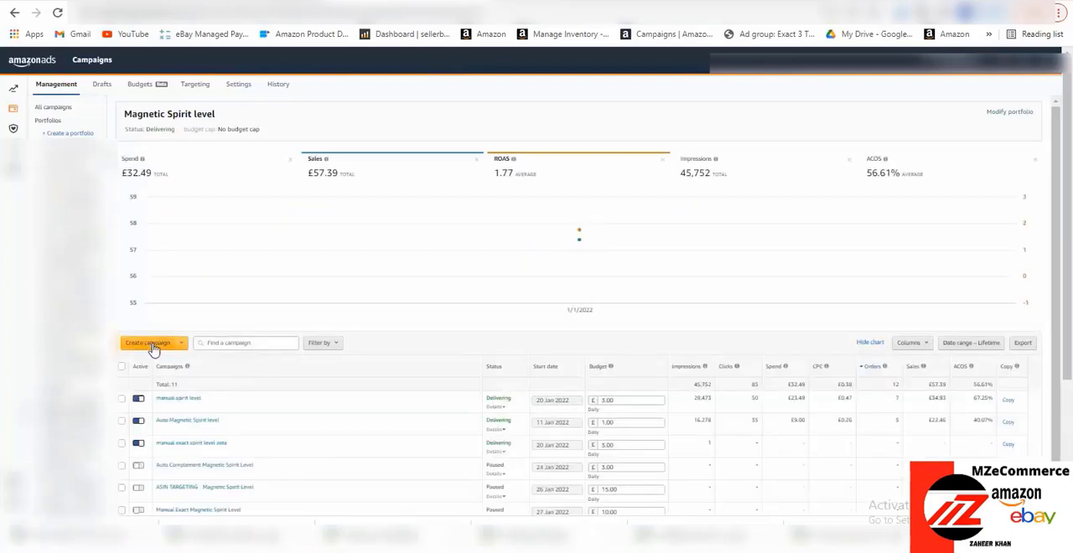
Create a new Sponsored Products campaign in this portfolio and name it "Exact Zeta Magnetic"
click(151, 344)
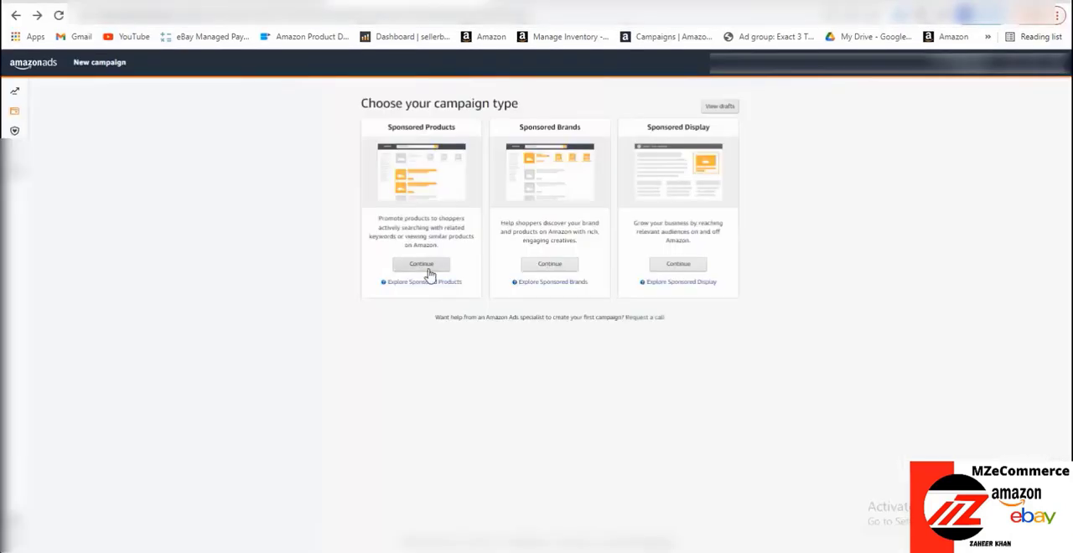
click(425, 267)
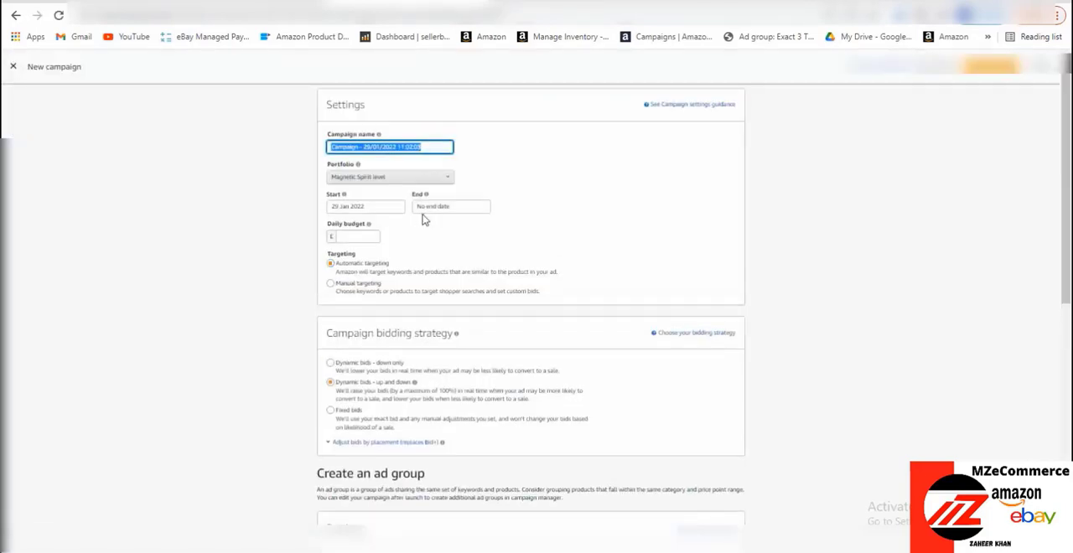
key(BackSpace)
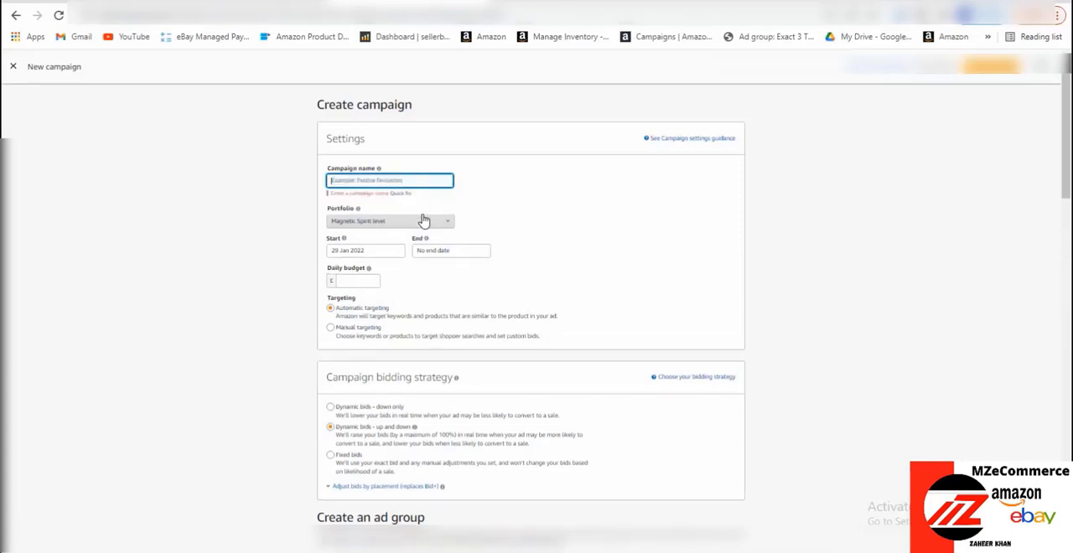
text(Exac)
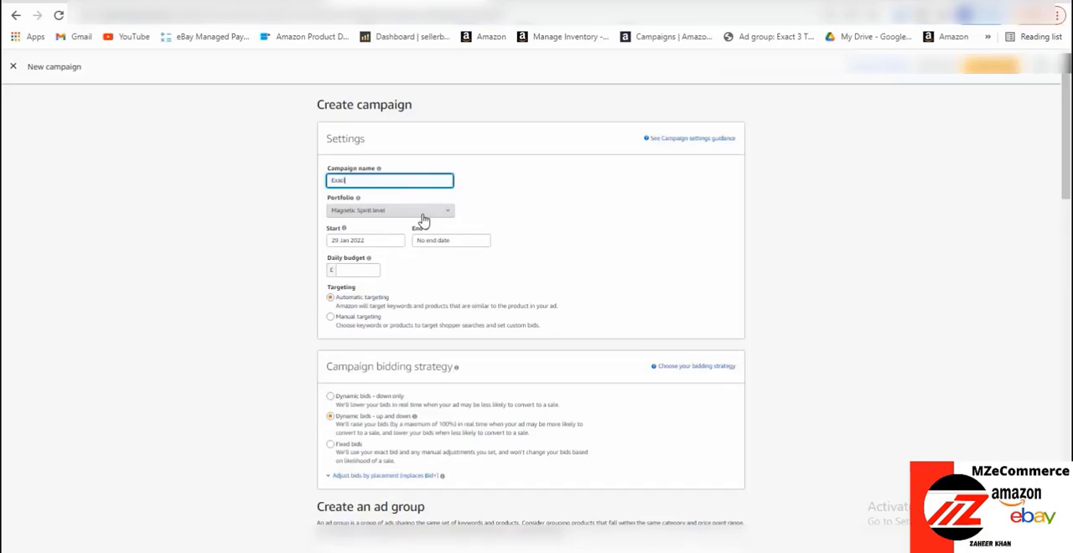
text(t Zes)
text(a Magnetic)
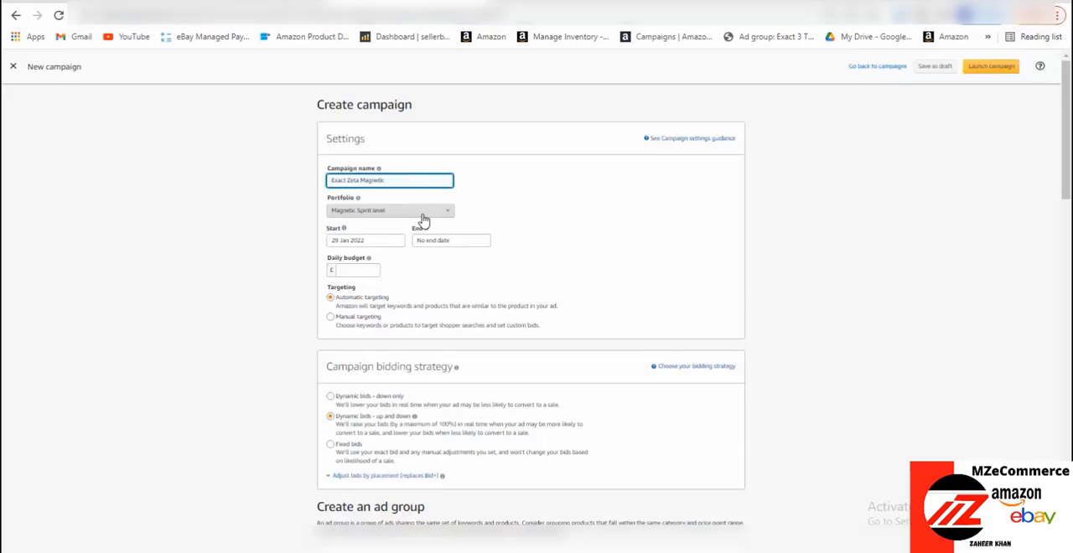
text( Spirit Level)
Set the campaign's end date to 9 Feb 2022
click(452, 243)
click(428, 266)
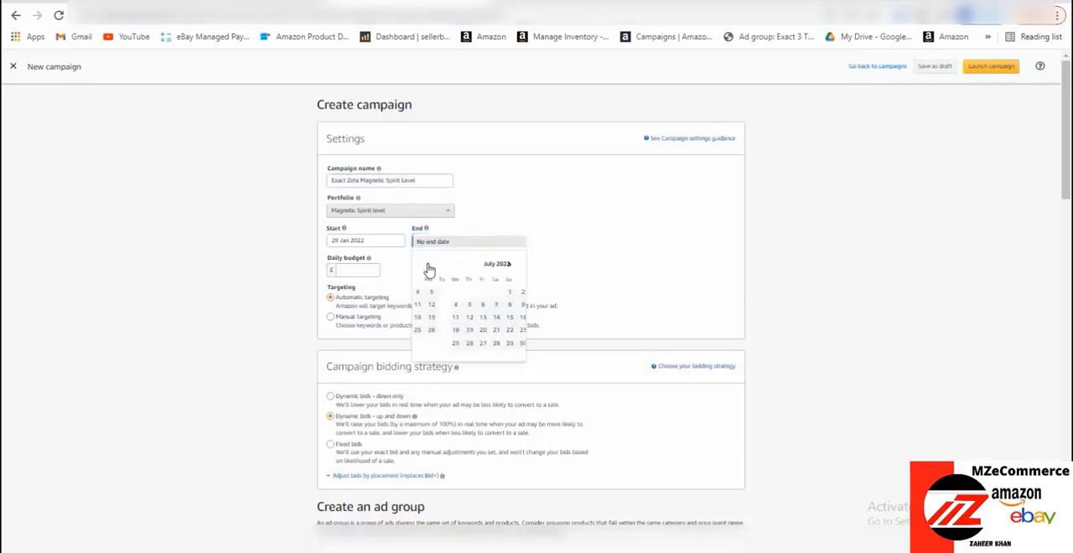
click(429, 266)
click(428, 265)
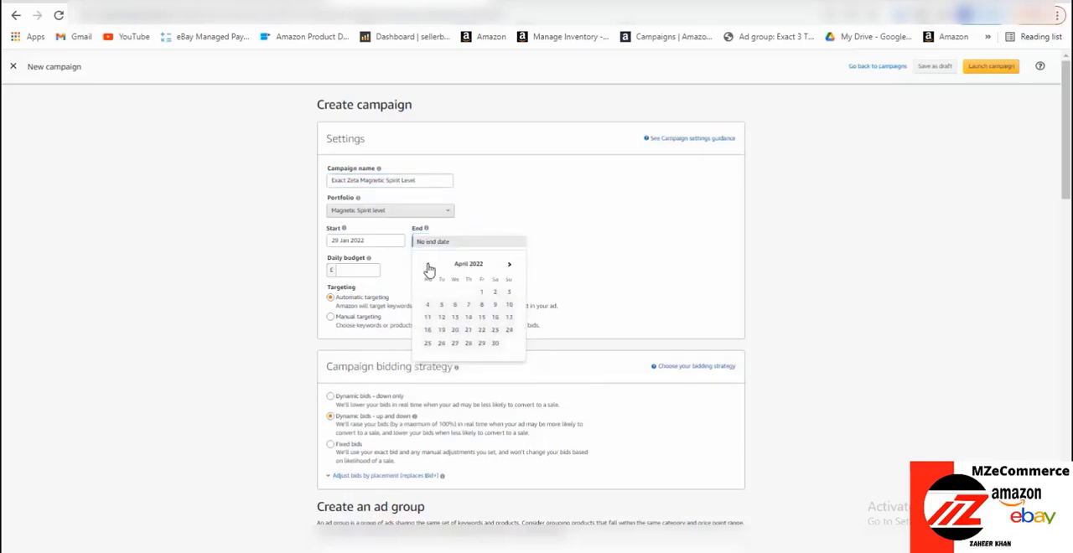
click(428, 266)
click(428, 265)
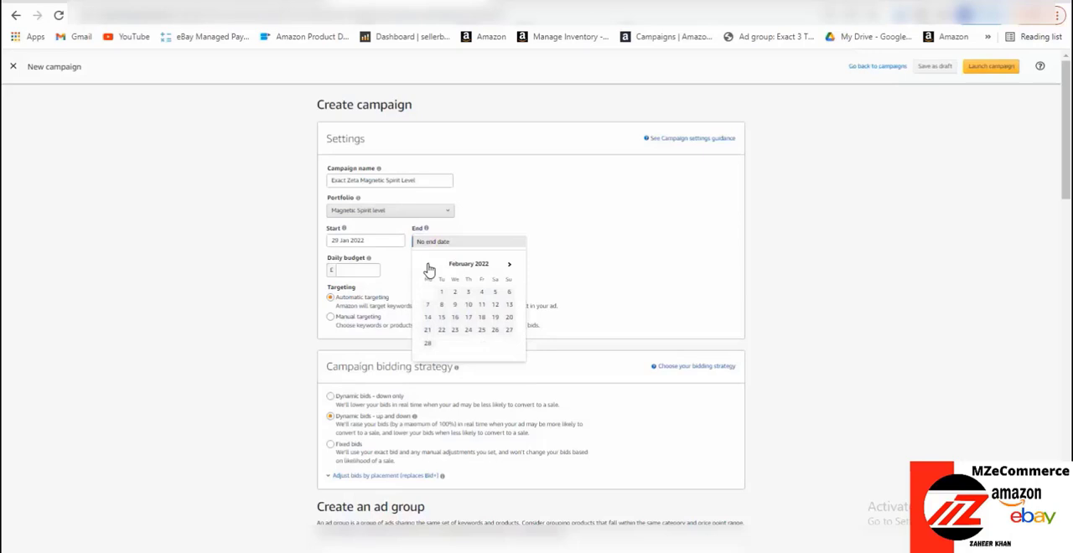
click(455, 306)
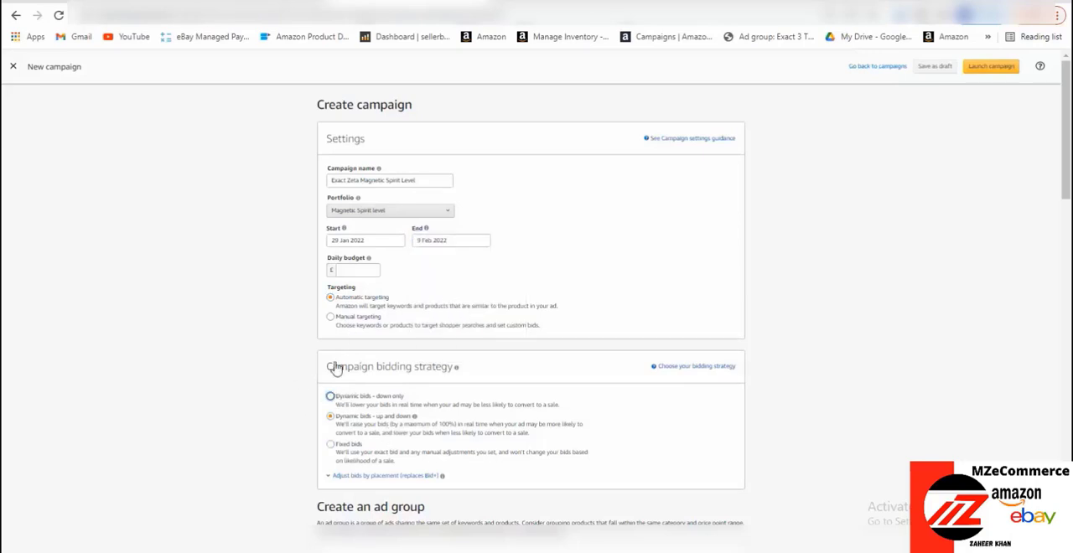
Set the campaign's daily budget to £50
click(362, 270)
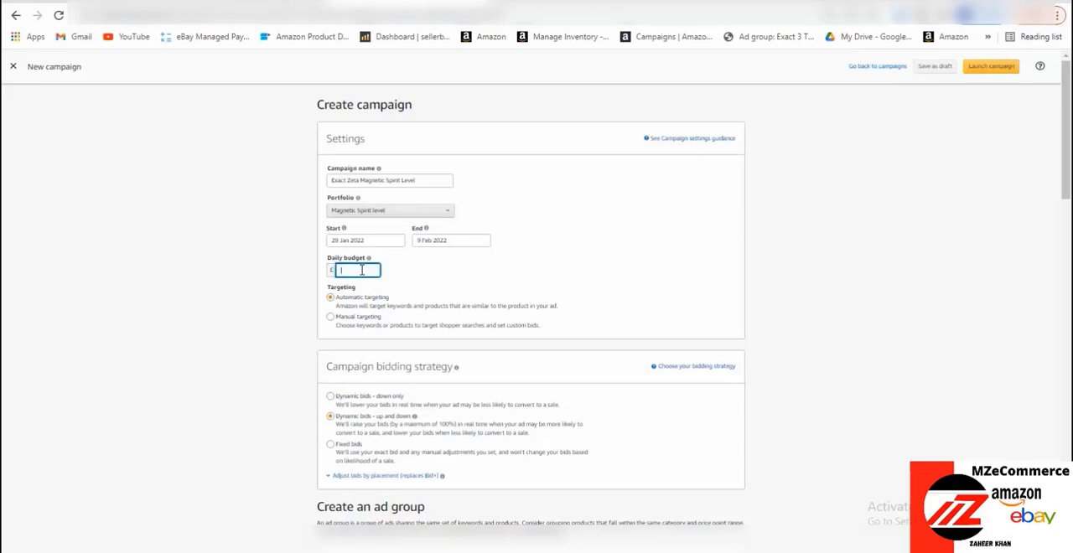
text(50)
Choose manual targeting for the campaign and the "Dynamic bids - down only" bidding strategy
click(344, 322)
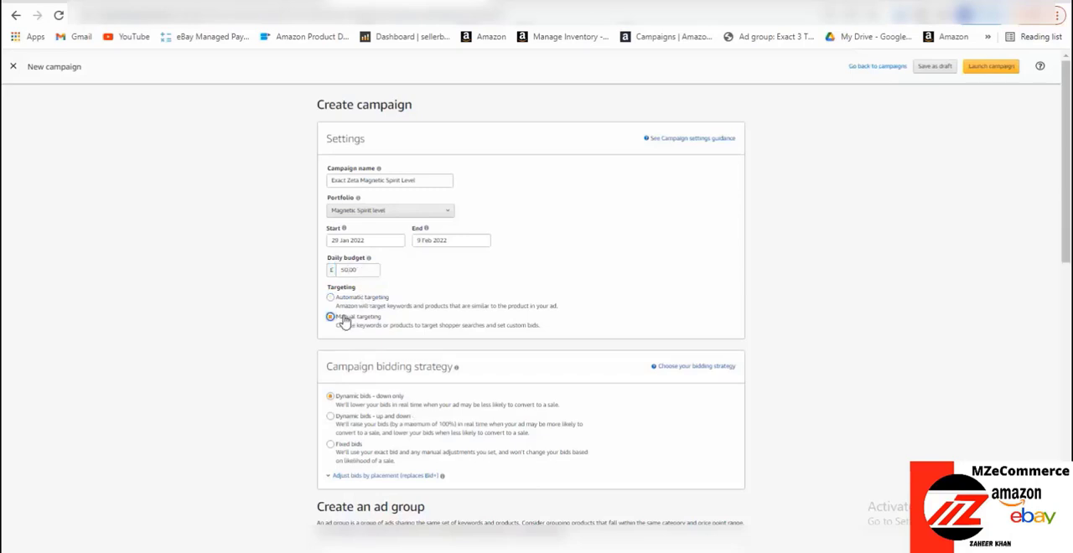
click(350, 401)
Replace the default ad group name with "Exact Zeta Magnetic Spirit Level"
scroll(352, 404, down, 2)
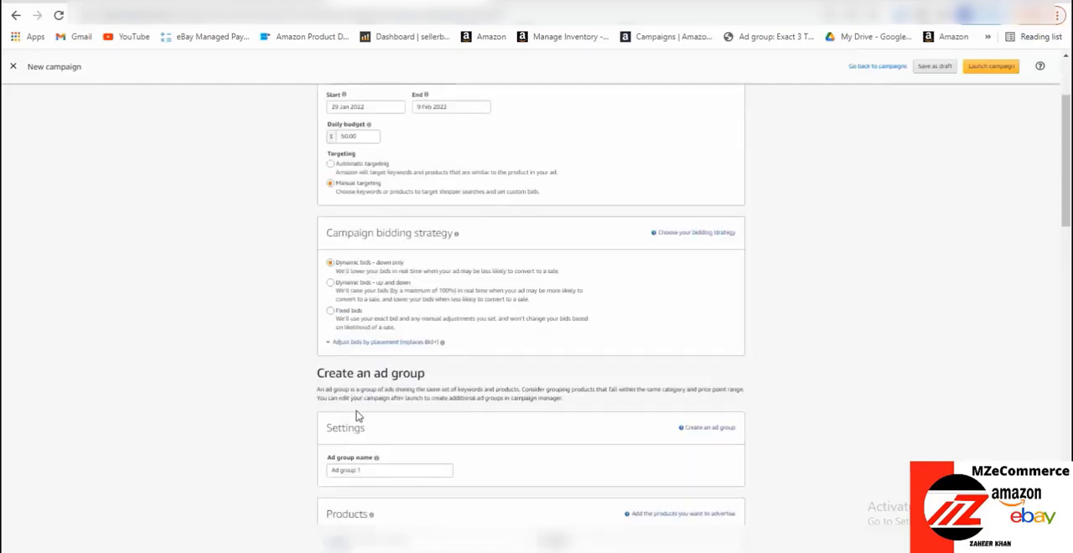
click(375, 471)
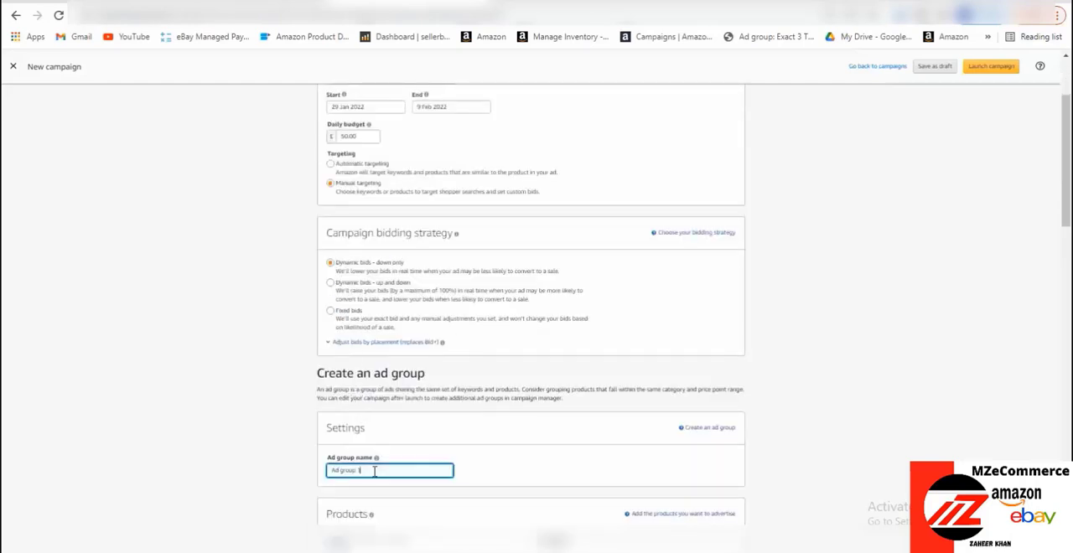
key(BackSpace)
key(BackSpace)
key(BackSpace)
key(BackSpace)
key(BackSpace)
key(BackSpace)
key(BackSpace)
key(BackSpace)
key(BackSpace)
key(BackSpace)
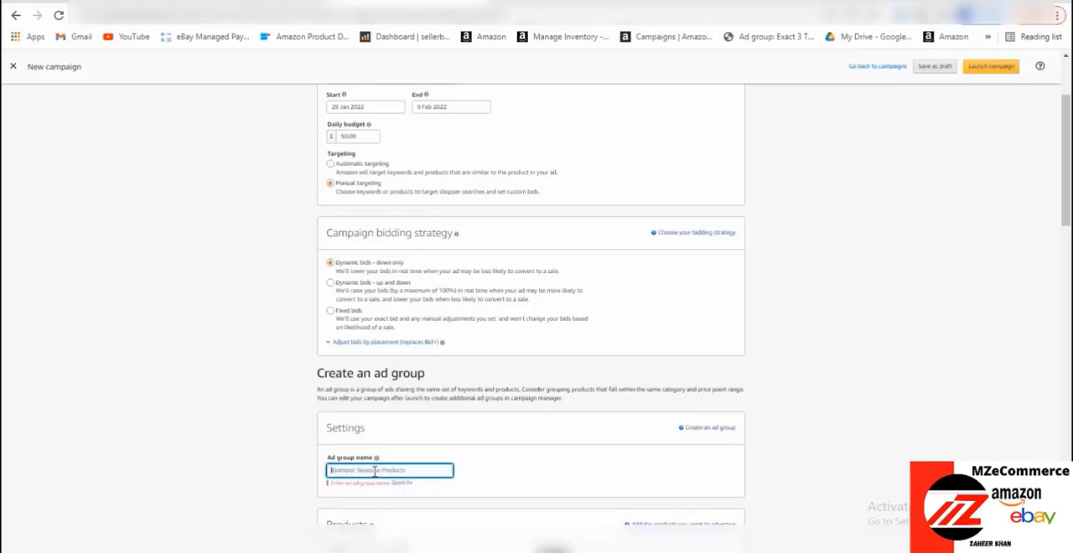
text(Exact)
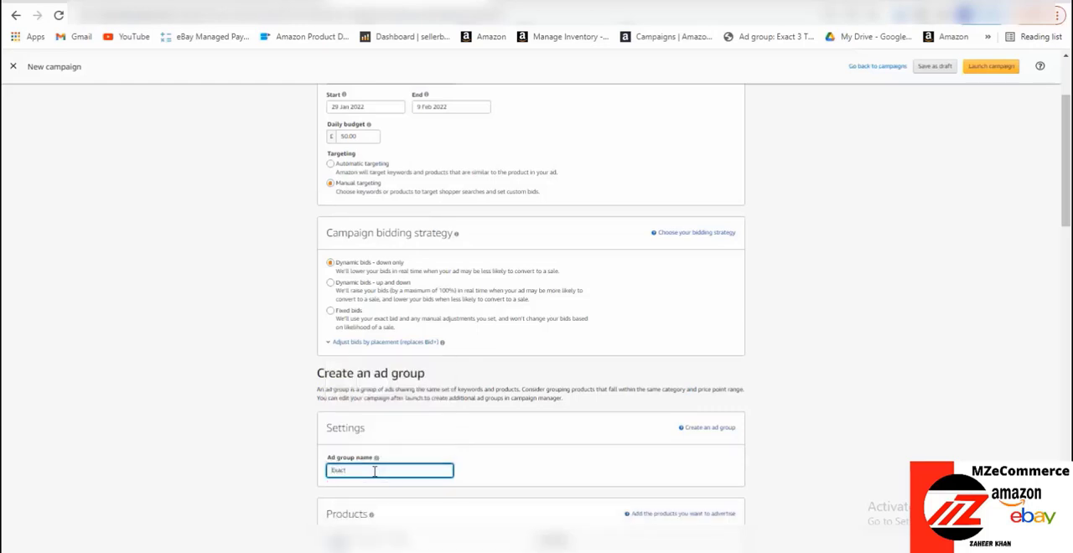
text( Zeb)
text(a Mi)
text(netic )
text(Spirit Level)
Search the product catalogue for the magnetic spirit level and add it to the ad group's advertised products
scroll(677, 400, down, 1)
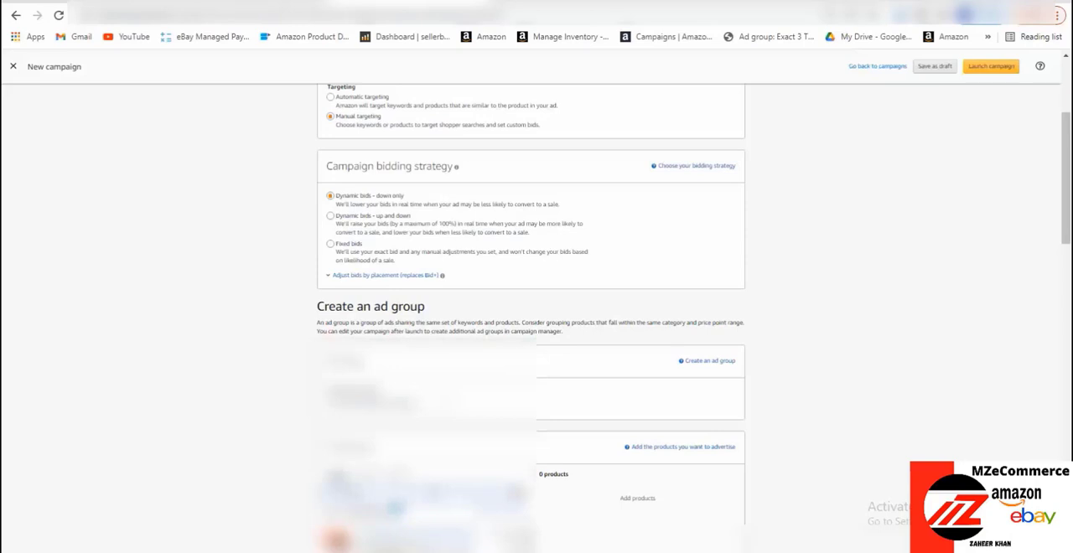
text(piri)
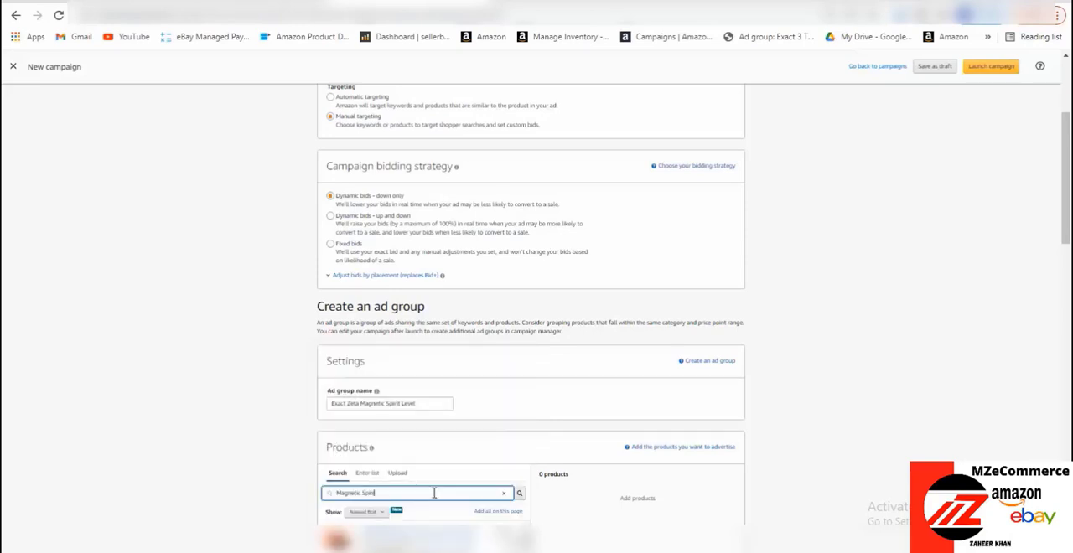
text(t Level)
click(519, 496)
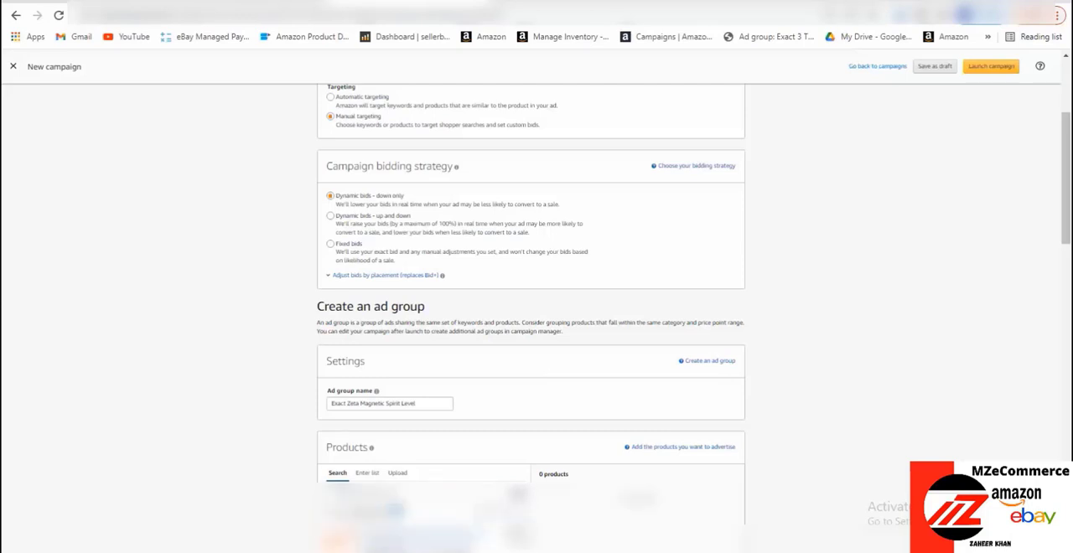
click(517, 533)
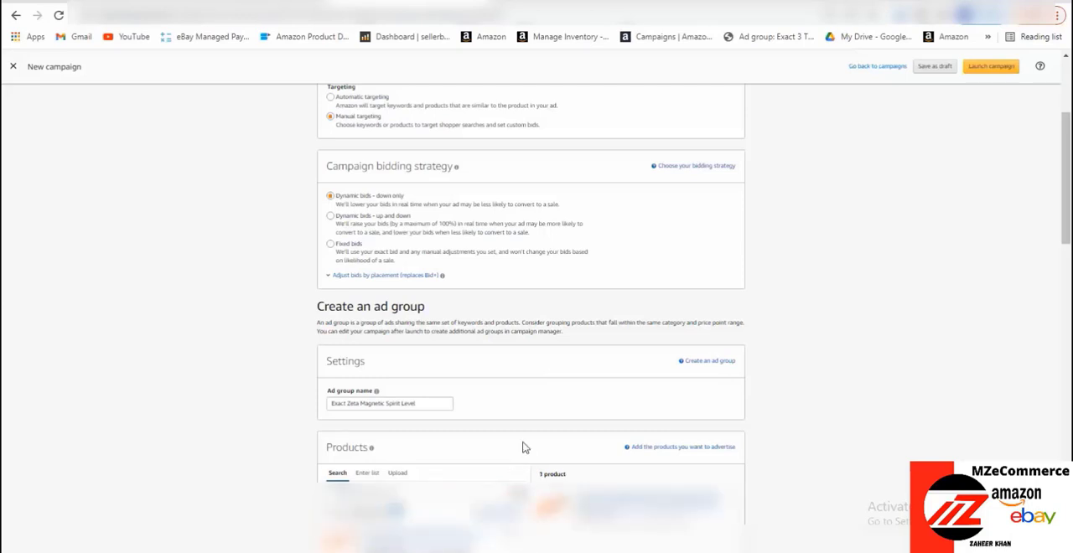
Exclude the broad and phrase match types in keyword targeting, keeping only exact
scroll(523, 447, down, 10)
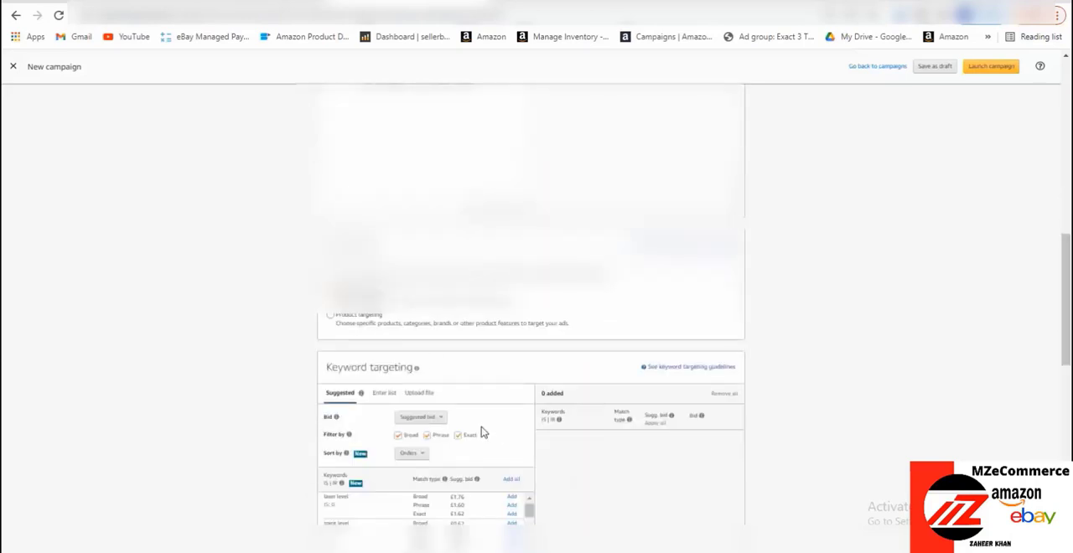
click(398, 436)
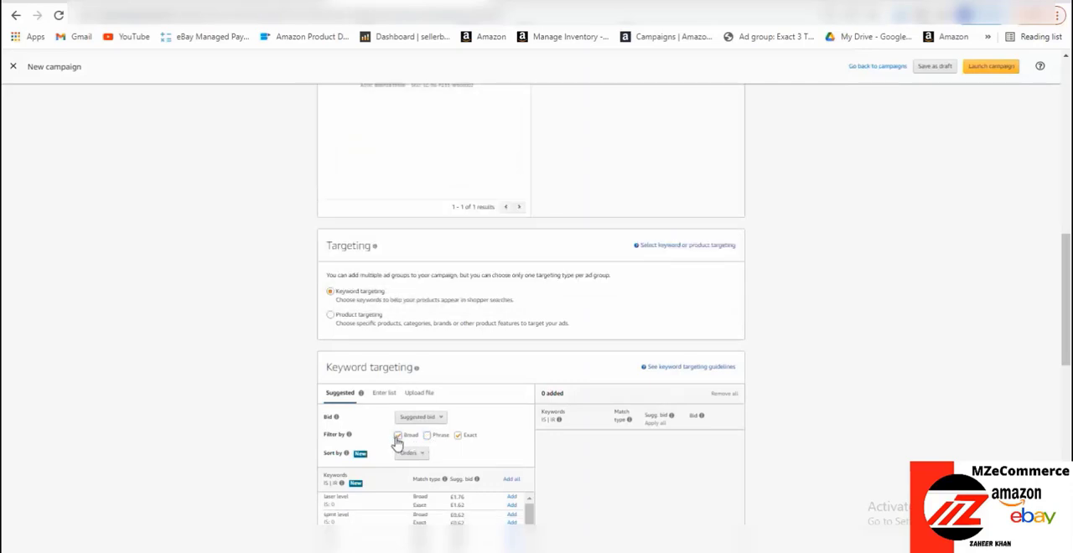
click(427, 435)
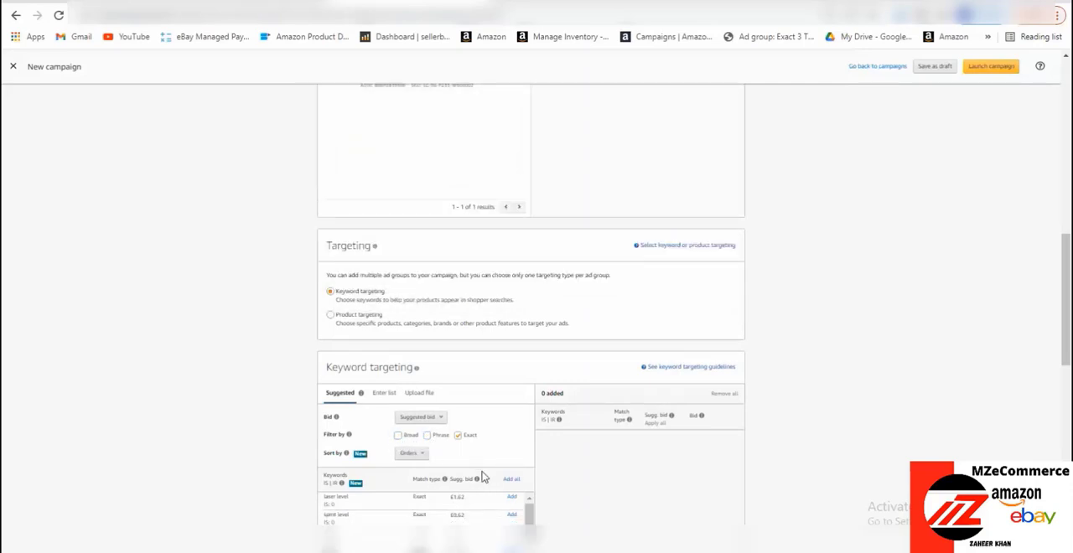
Enter the copied keywords "line spirit level", "spirt level" and "sprit level" as a custom keyword list and submit it
click(394, 394)
click(420, 460)
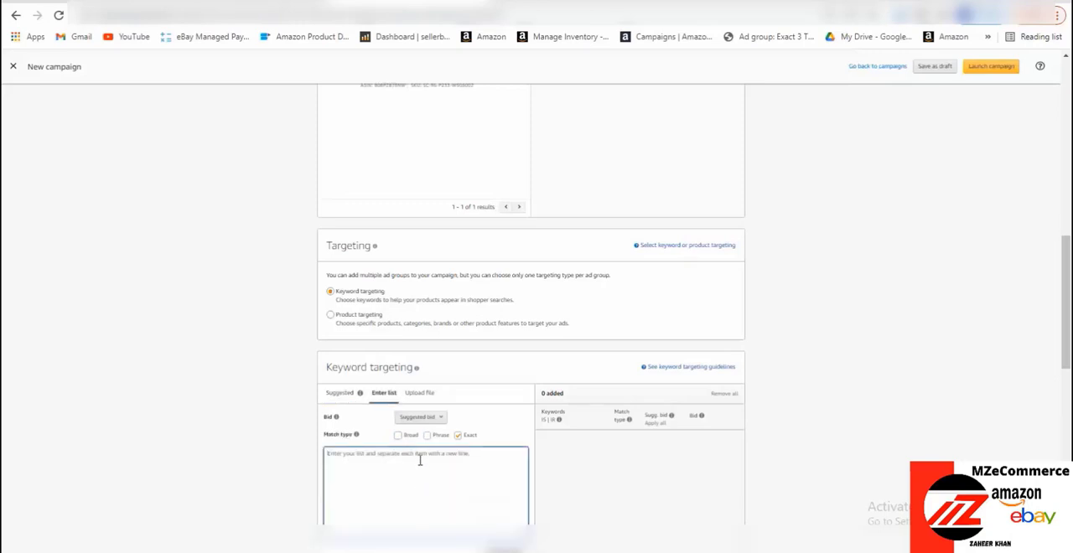
text(leal spirit level spirt level sprit level)
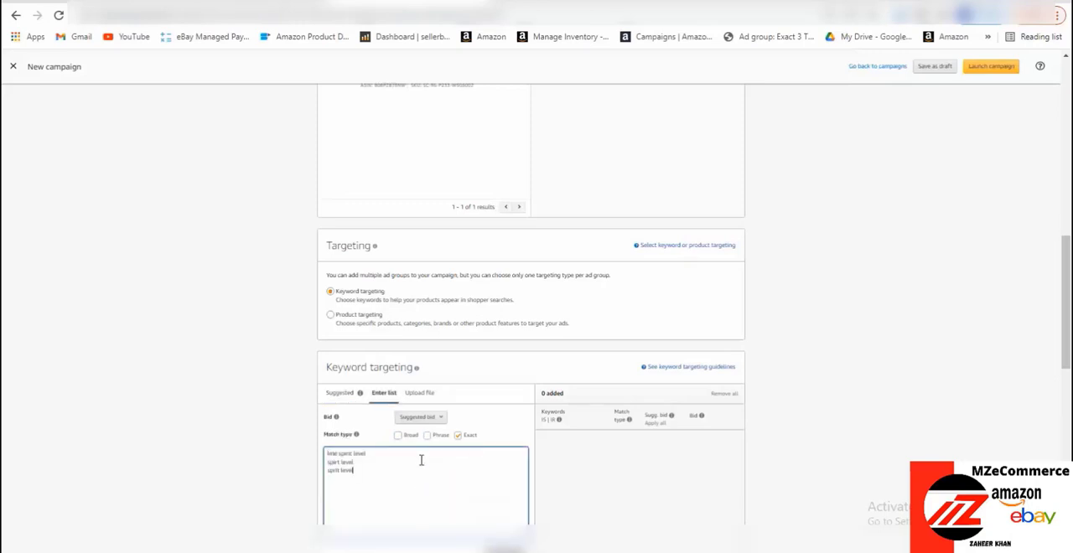
scroll(494, 485, down, 1)
click(508, 489)
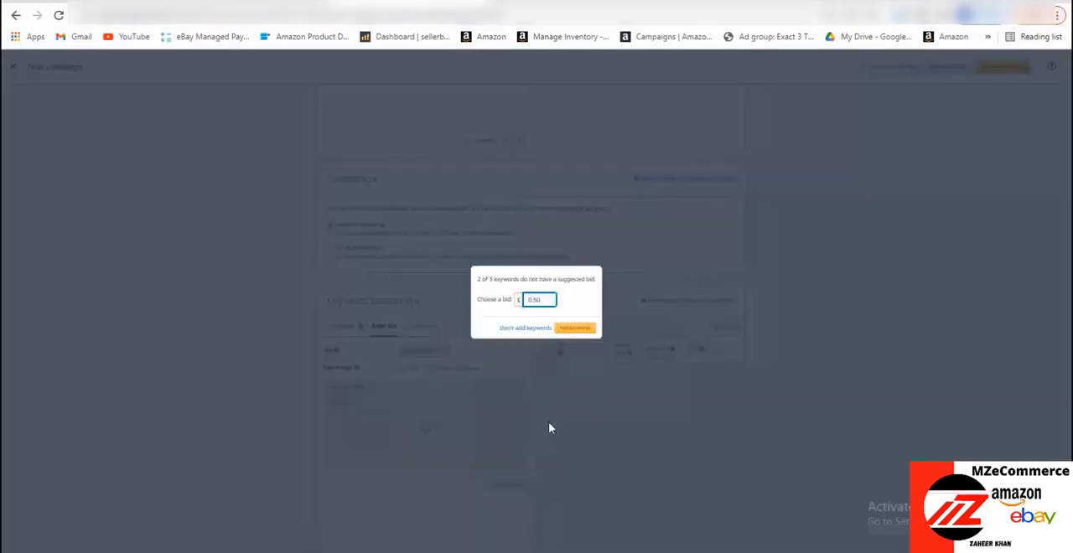
Set a bid of £1 for the keywords without a suggested bid and add the keywords
key(BackSpace)
key(BackSpace)
key(BackSpace)
key(BackSpace)
key(Escape)
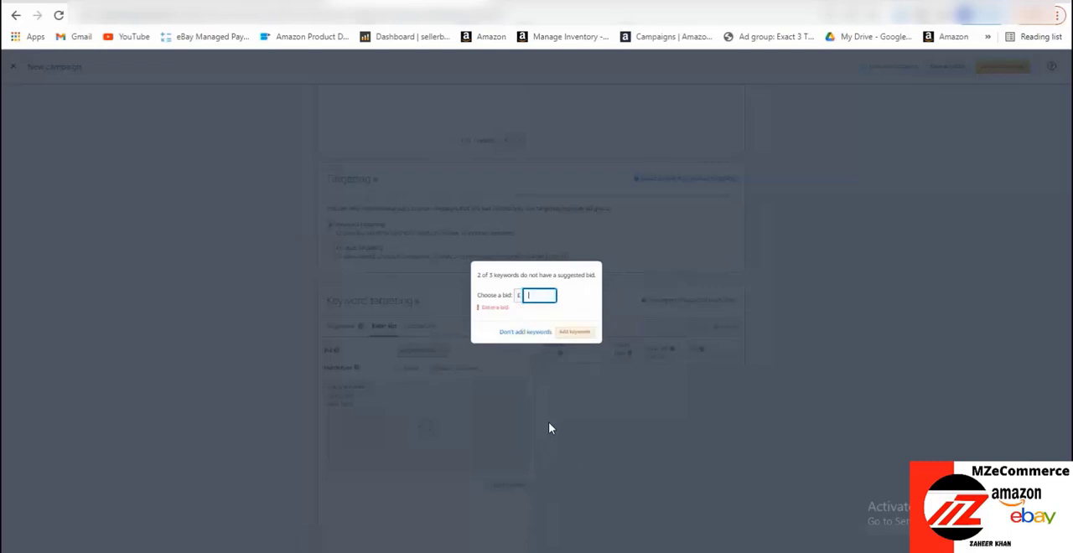
text(1)
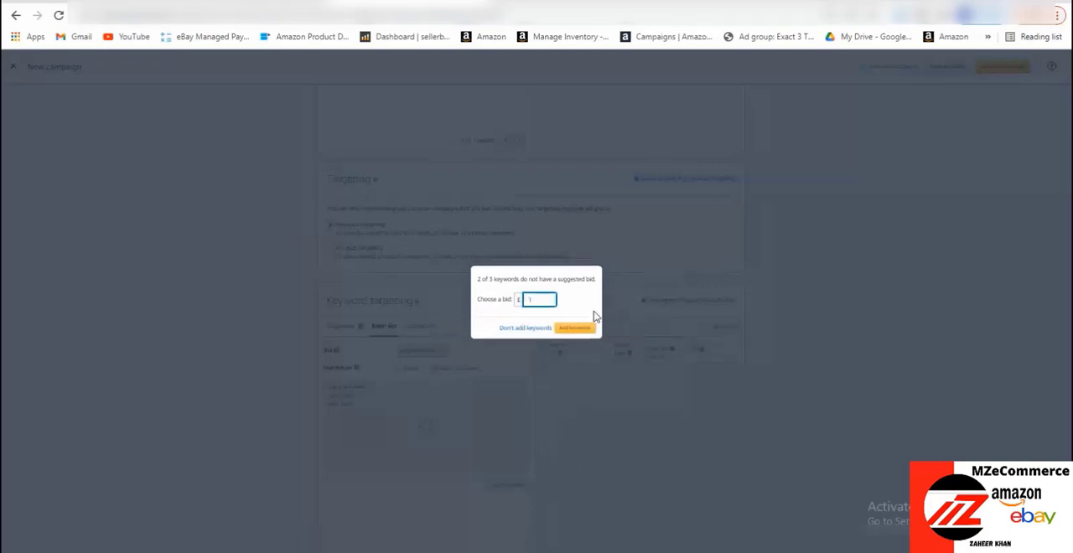
click(573, 329)
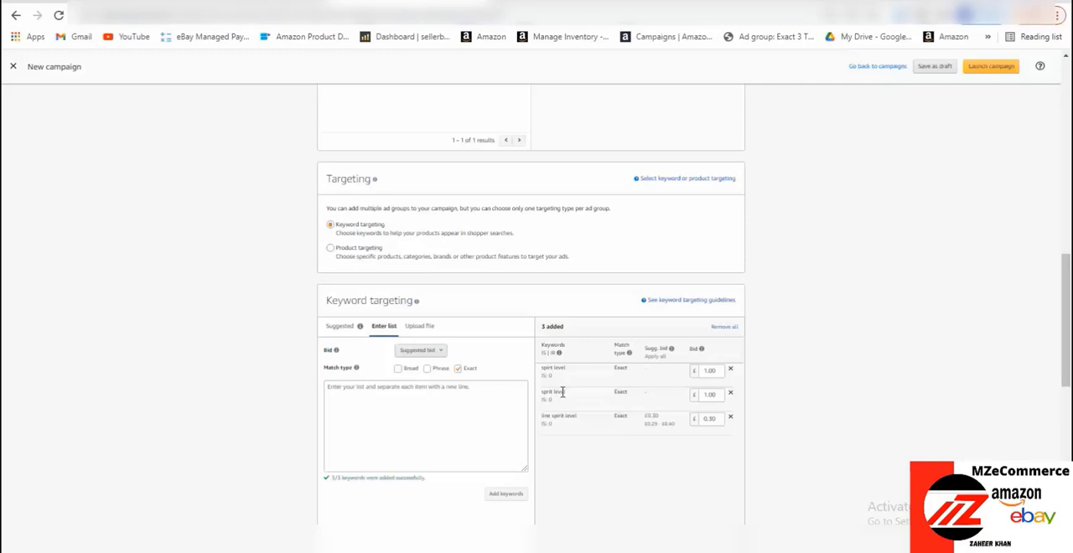
Leave the negative keywords empty and launch the campaign
scroll(562, 392, down, 2)
scroll(561, 397, down, 7)
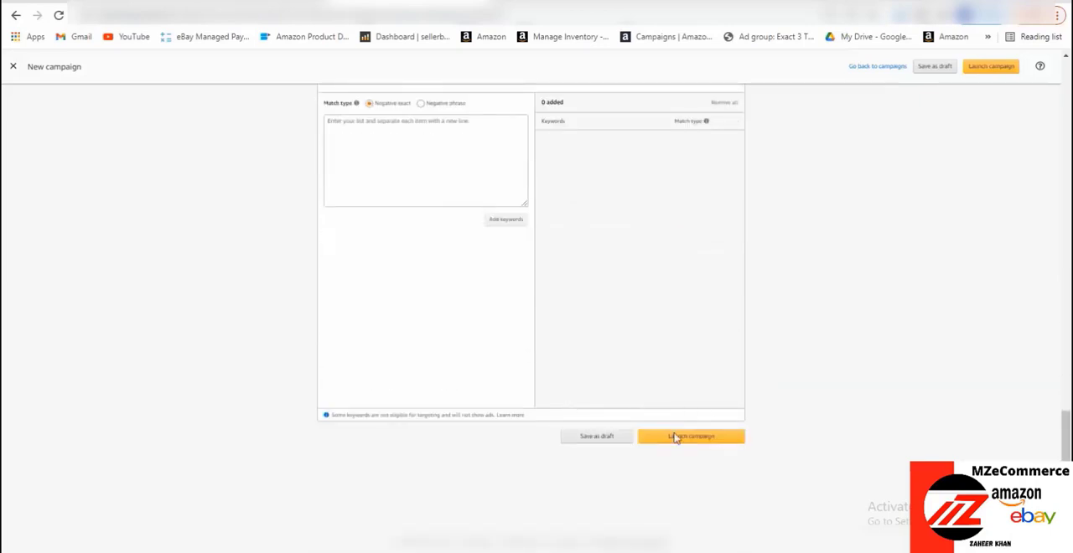
click(670, 438)
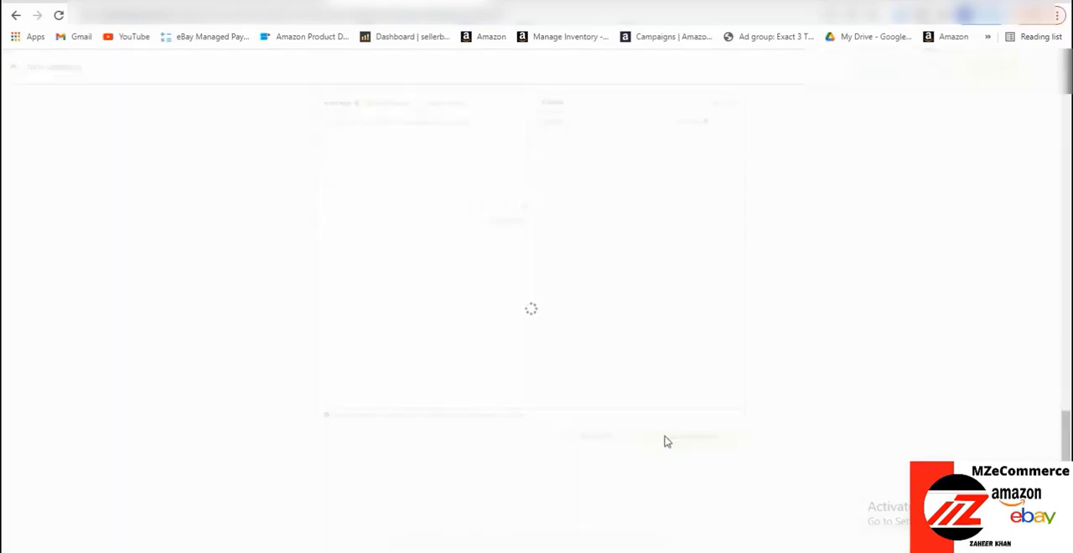